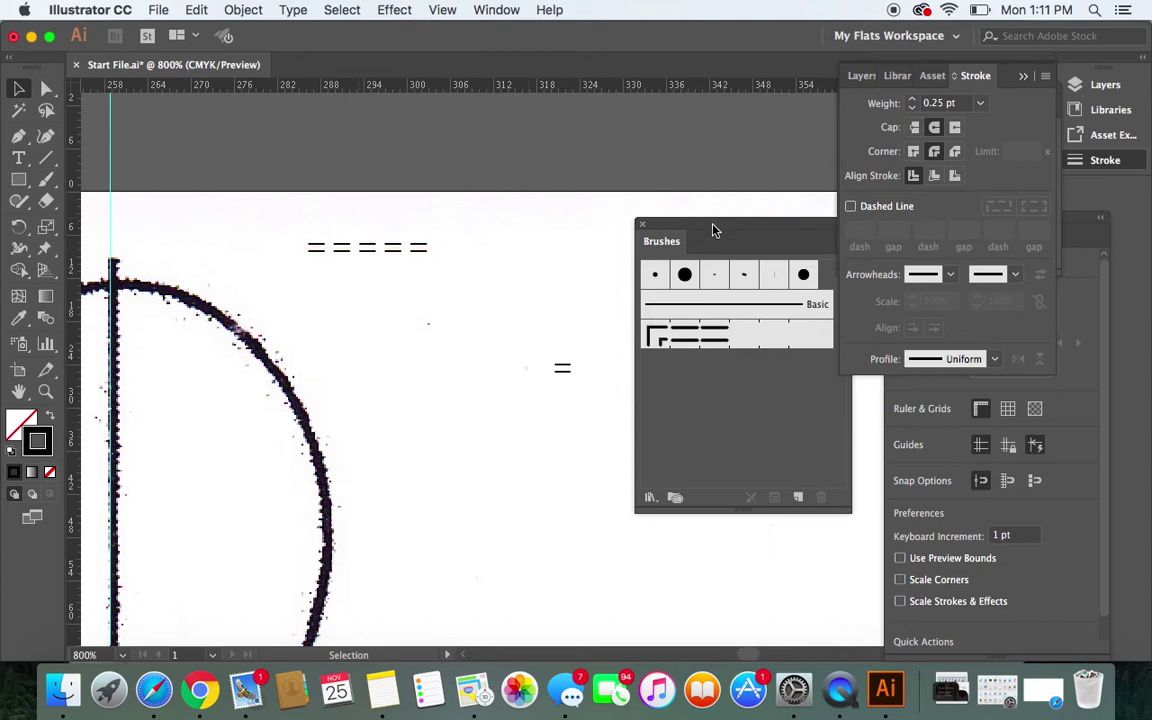
# Zoom in close on the two parallel '=' bars, moving the Brushes panel out of the way
pyautogui.moveTo(715, 229); pyautogui.dragTo(717, 229)
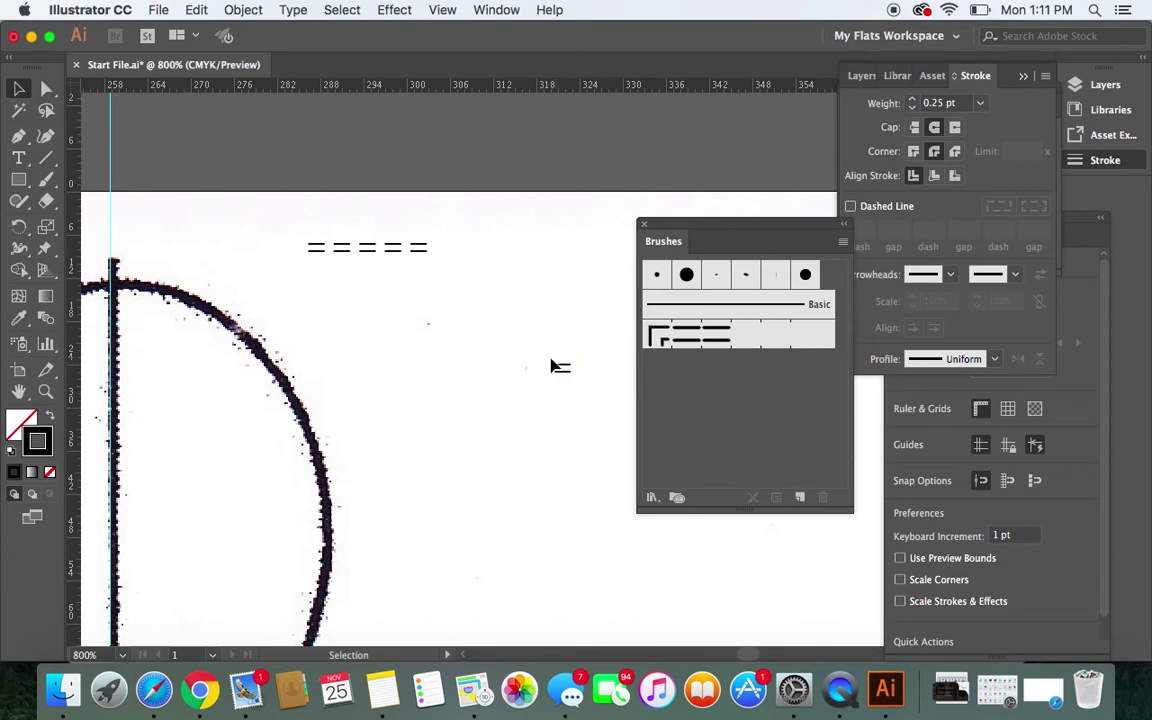
pyautogui.scroll(1, 533, 382)
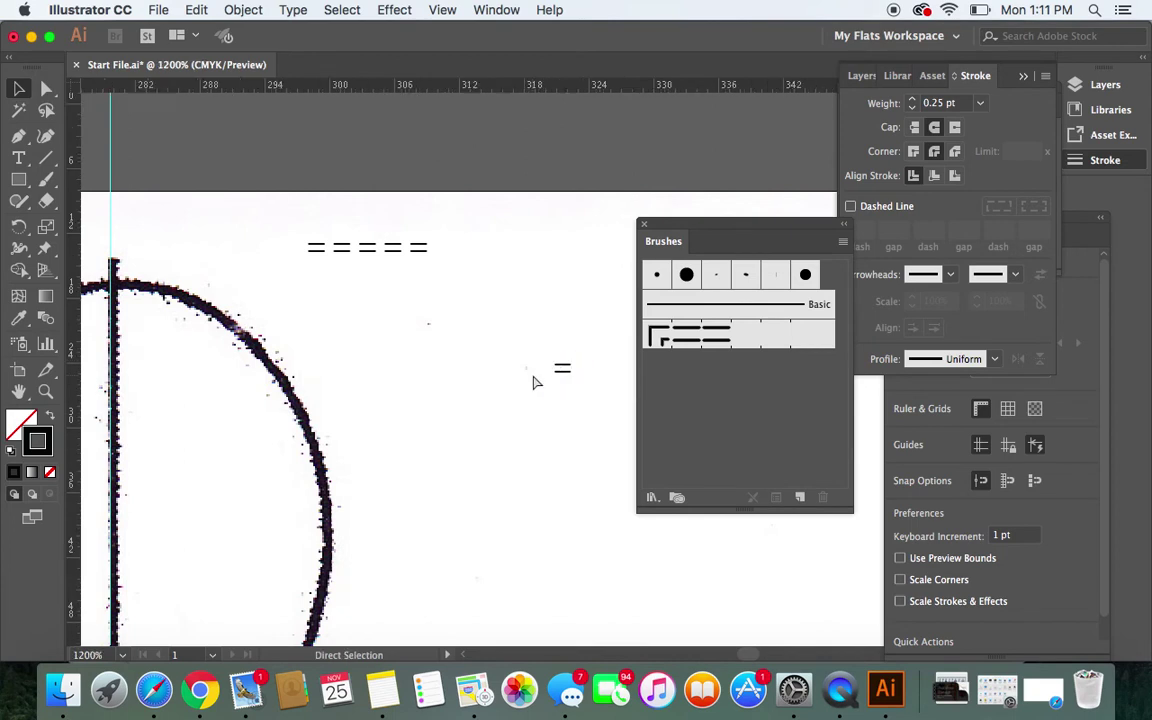
pyautogui.scroll(1, 533, 382)
pyautogui.scroll(1, 533, 382)
pyautogui.scroll(1, 533, 382)
pyautogui.scroll(1, 533, 382)
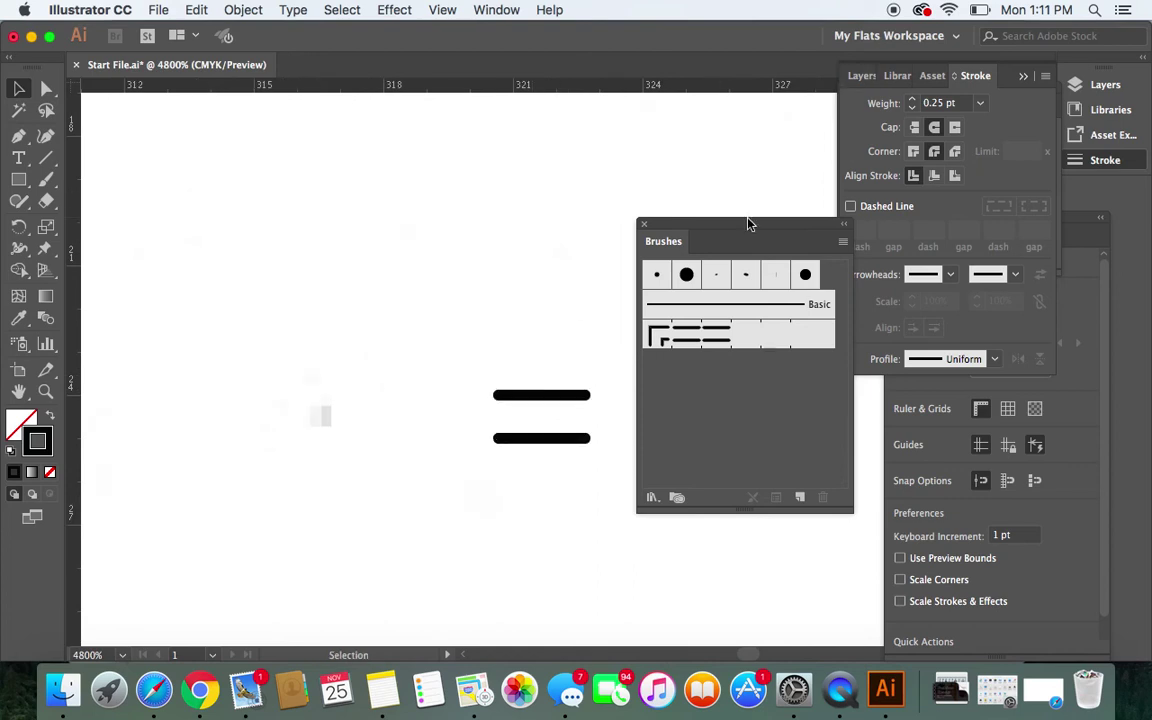
pyautogui.moveTo(748, 228); pyautogui.dragTo(756, 123)
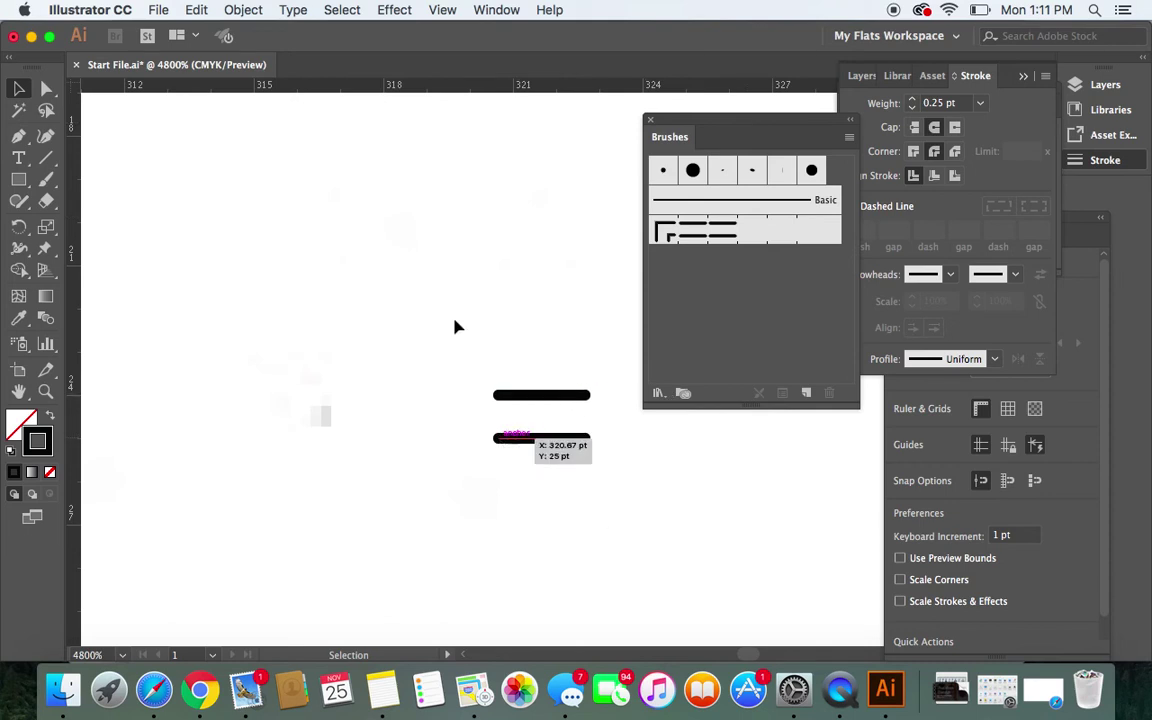
# Start a Pen Tool path with its first anchor at the lower bar's left end
pyautogui.click(15, 142)
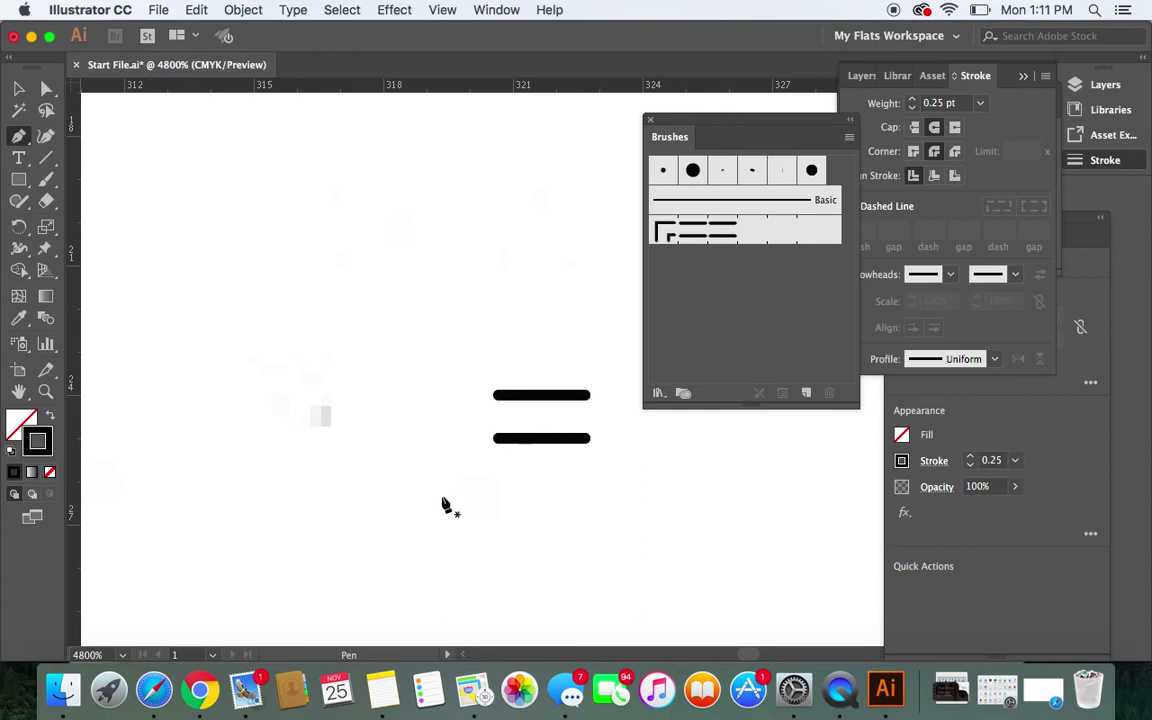
pyautogui.click(498, 395)
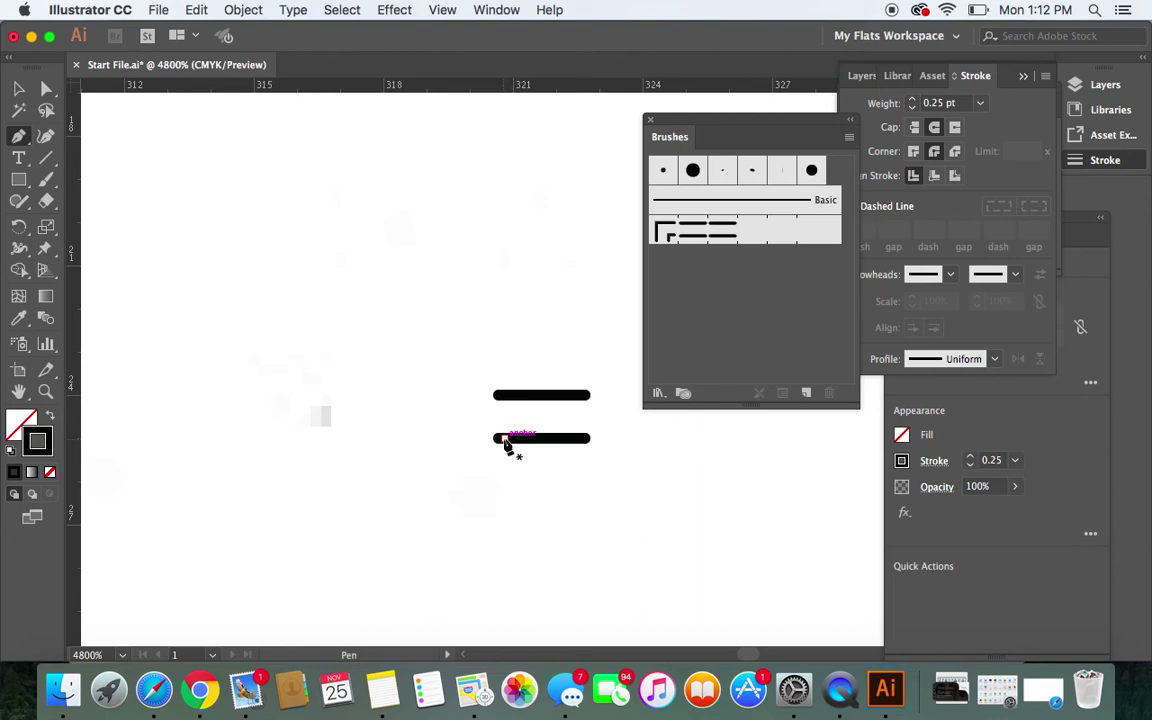
pyautogui.click(503, 439)
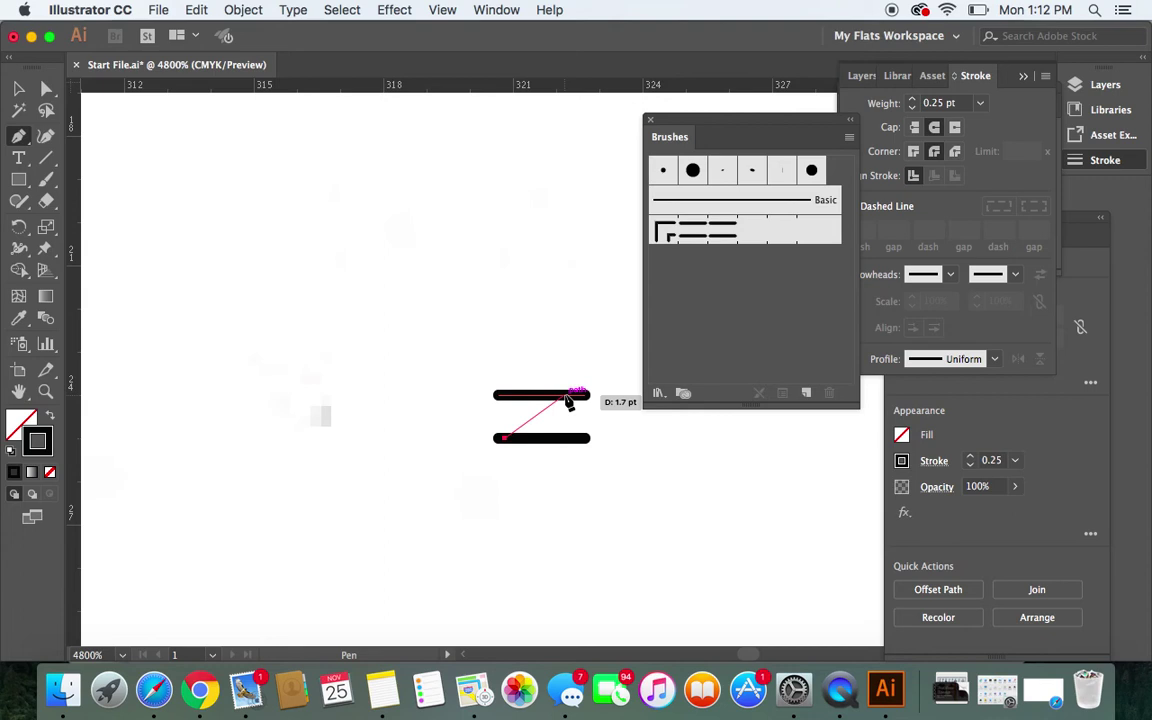
# Draw curved diagonals to the upper bar's right end and back to the lower bar's left end
pyautogui.click(567, 399)
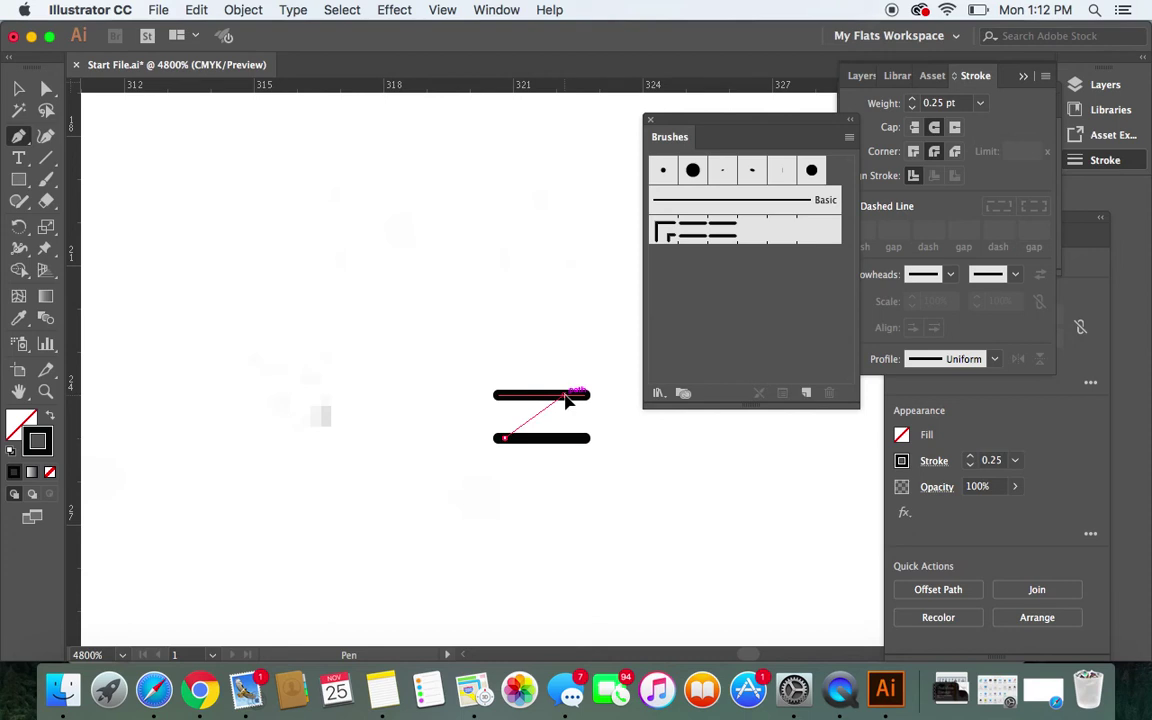
pyautogui.moveTo(567, 399); pyautogui.dragTo(616, 400)
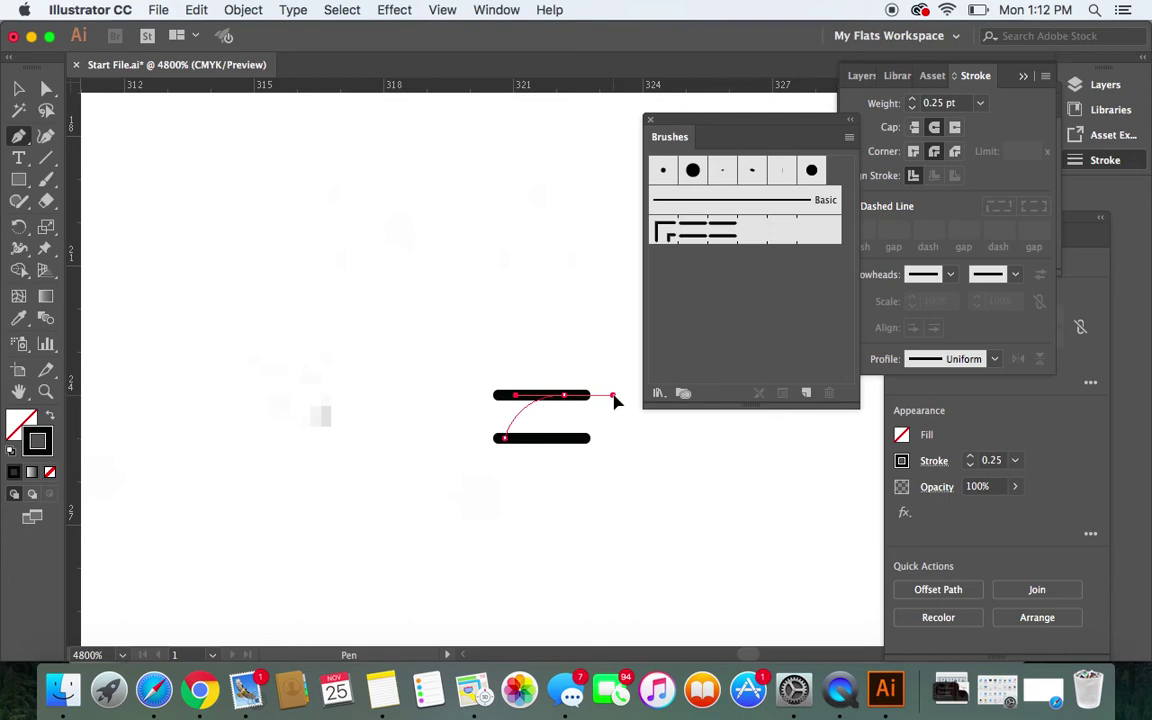
pyautogui.moveTo(614, 400); pyautogui.dragTo(617, 402)
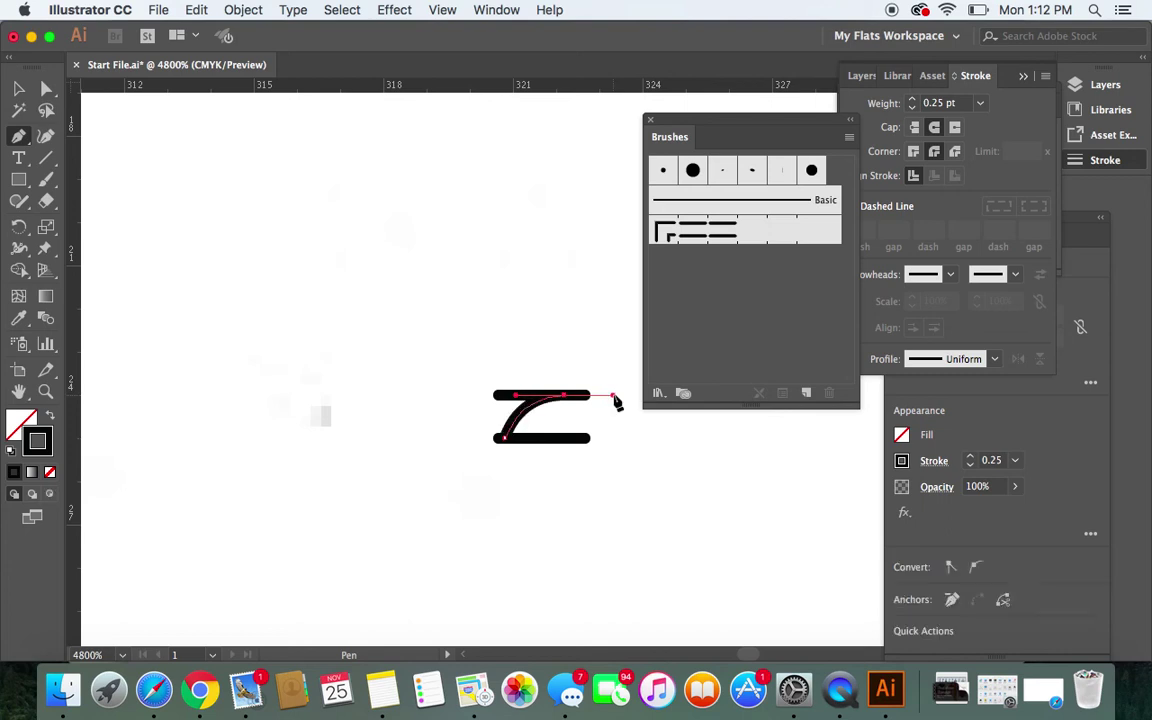
pyautogui.moveTo(617, 402)
pyautogui.mouseDown()
pyautogui.moveTo(575, 437)
pyautogui.moveTo(507, 445)
pyautogui.mouseUp()
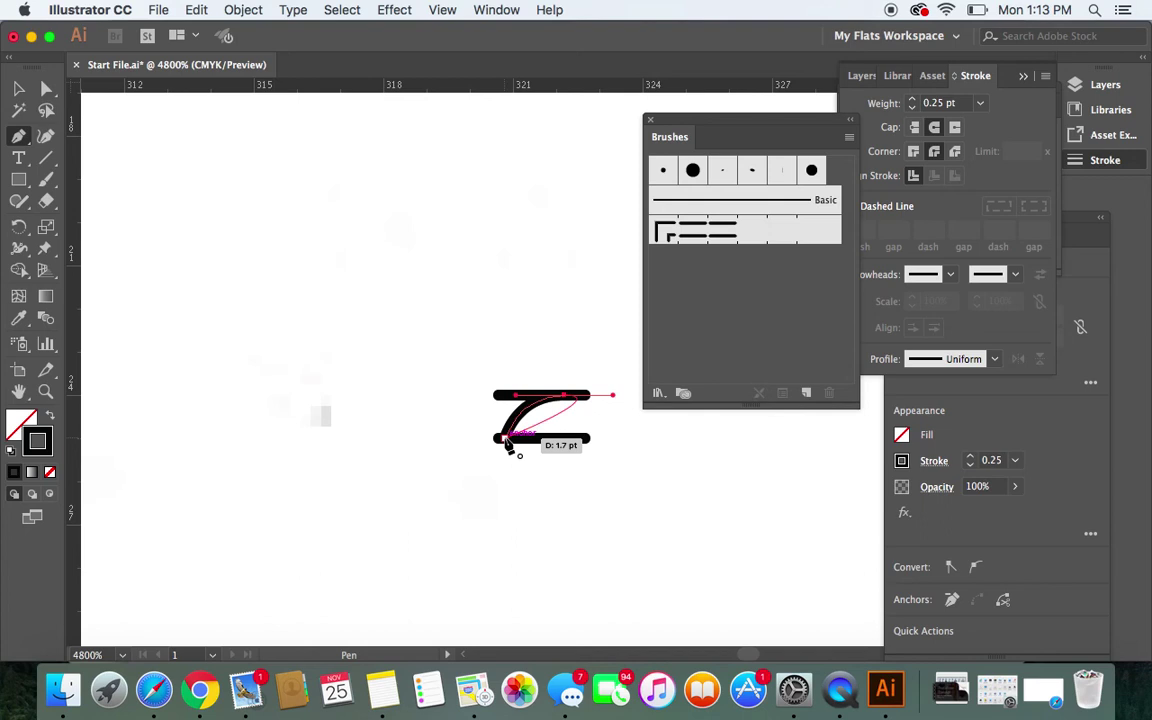
pyautogui.moveTo(505, 441); pyautogui.dragTo(505, 442)
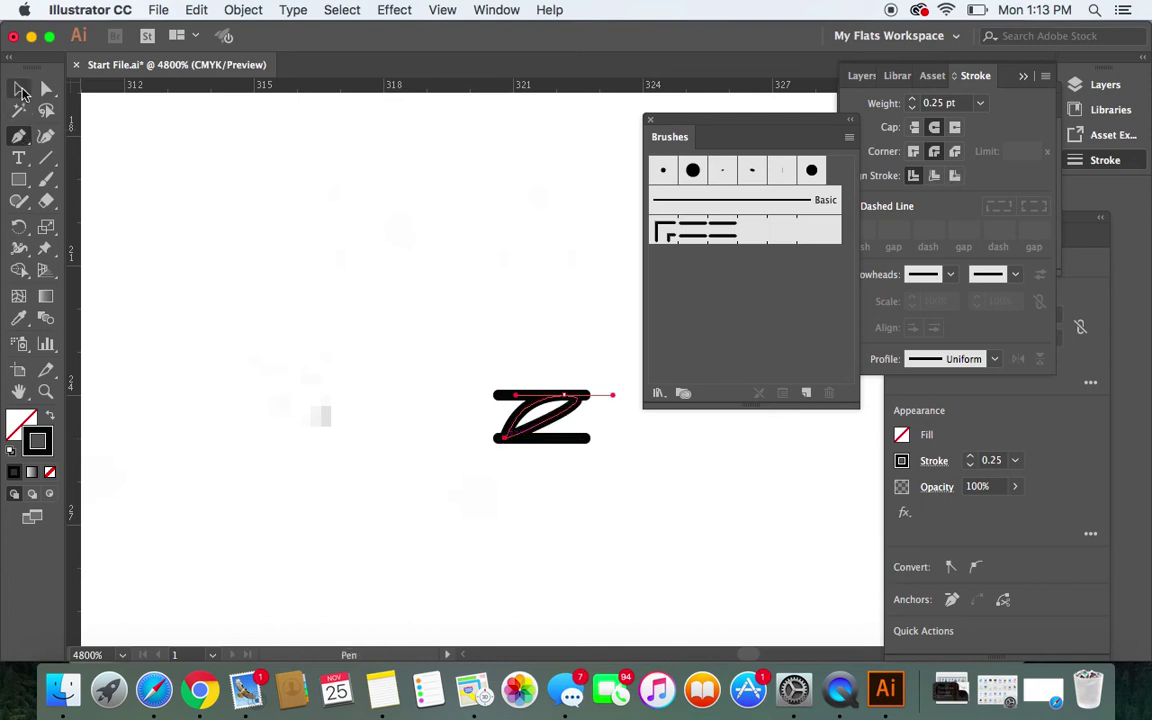
# Marquee-select both bars and the curved diagonals with the Selection Tool
pyautogui.click(22, 92)
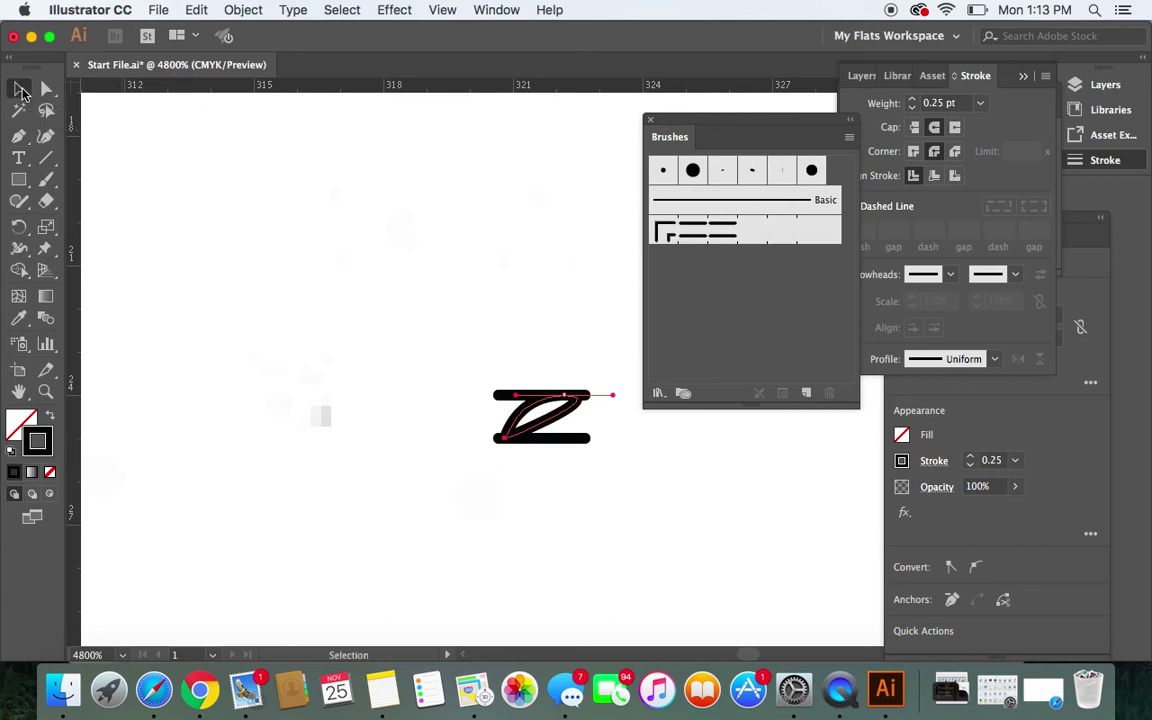
pyautogui.click(309, 288)
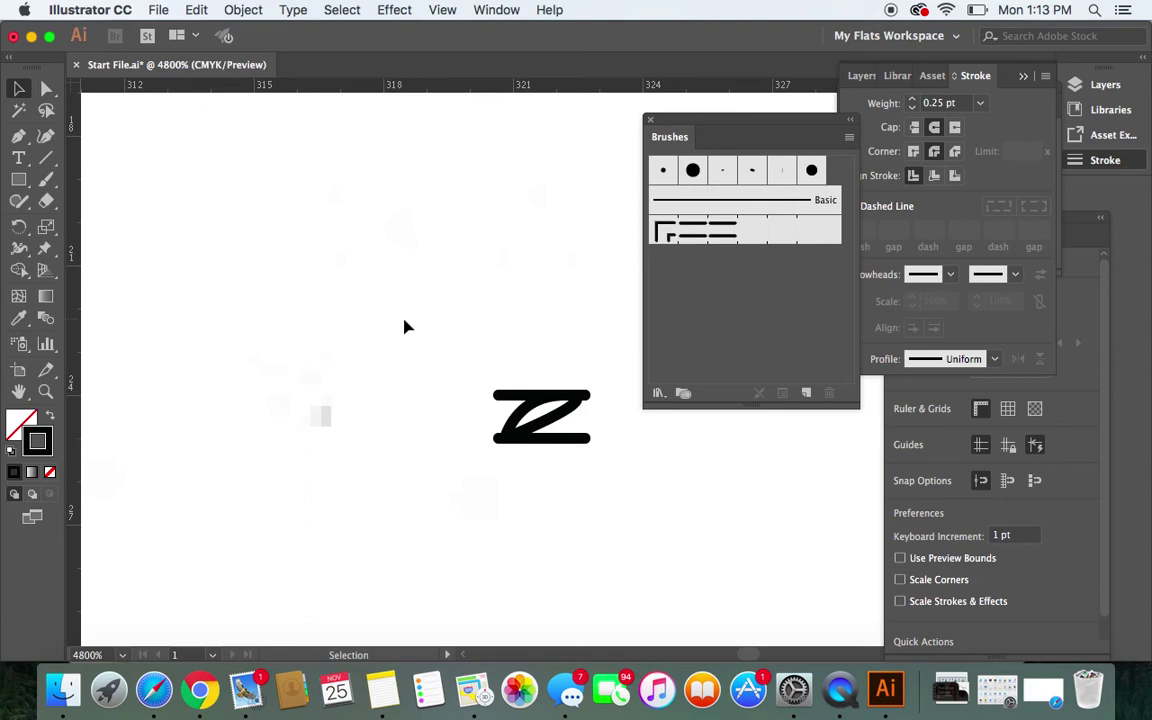
pyautogui.moveTo(406, 327); pyautogui.dragTo(635, 530)
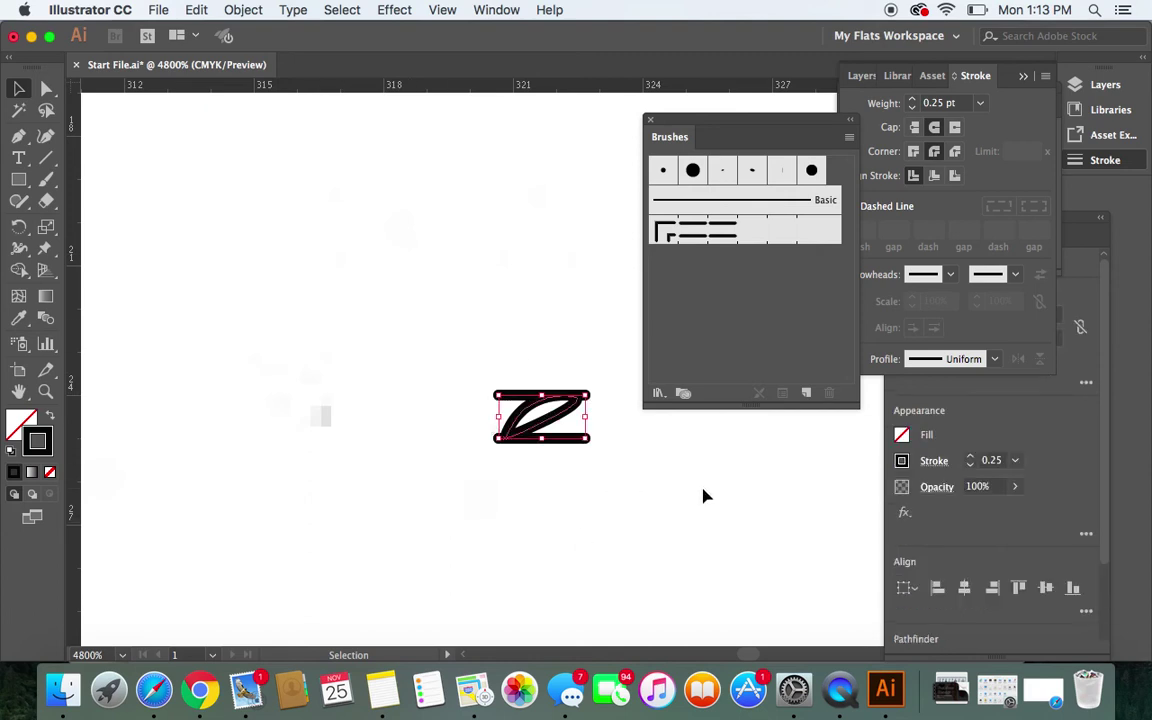
# Create a new Pattern Brush from the selected Z stitch
pyautogui.click(806, 394)
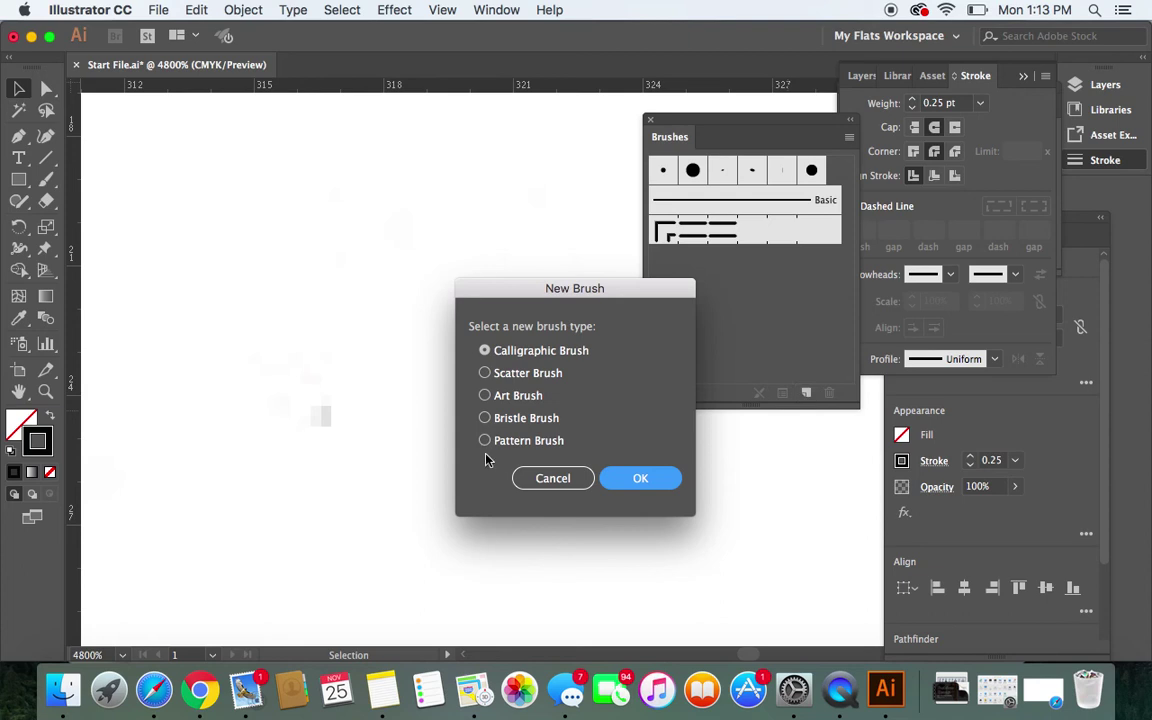
pyautogui.click(484, 441)
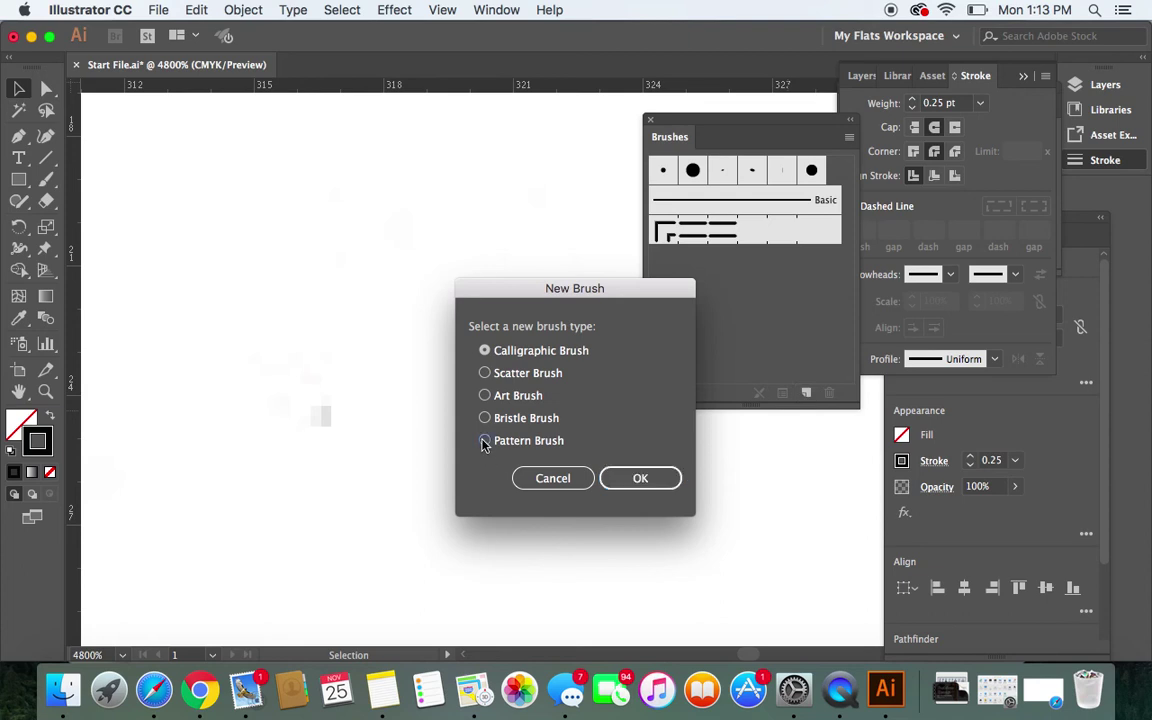
pyautogui.click(644, 483)
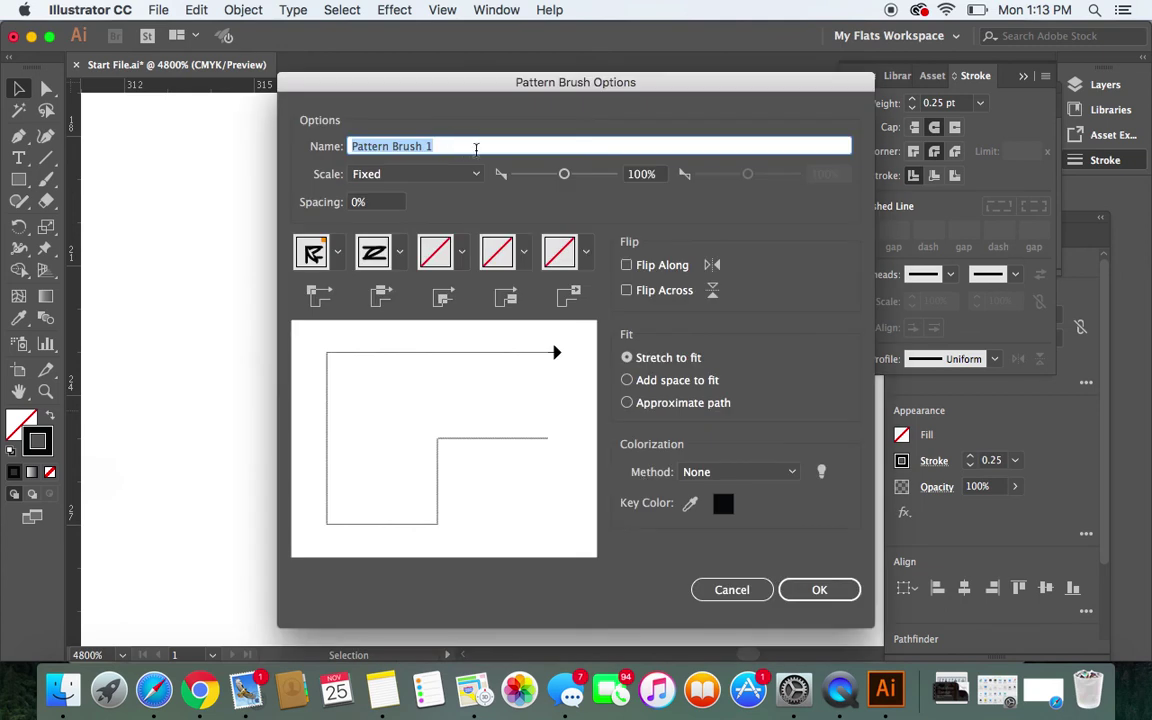
# Name the pattern brush 'Coverstitch', set Outer Corner Tile to None and colorization to Tints, and save it
pyautogui.write('Co')
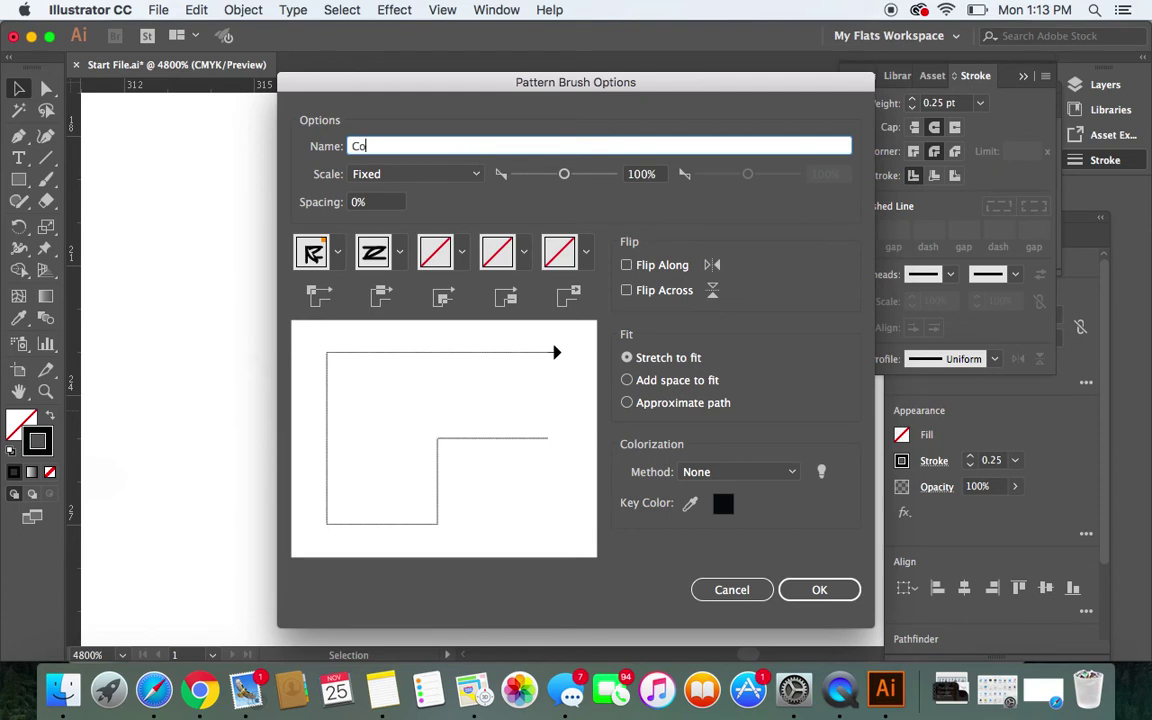
pyautogui.write('verst')
pyautogui.write('itch')
pyautogui.click(375, 209)
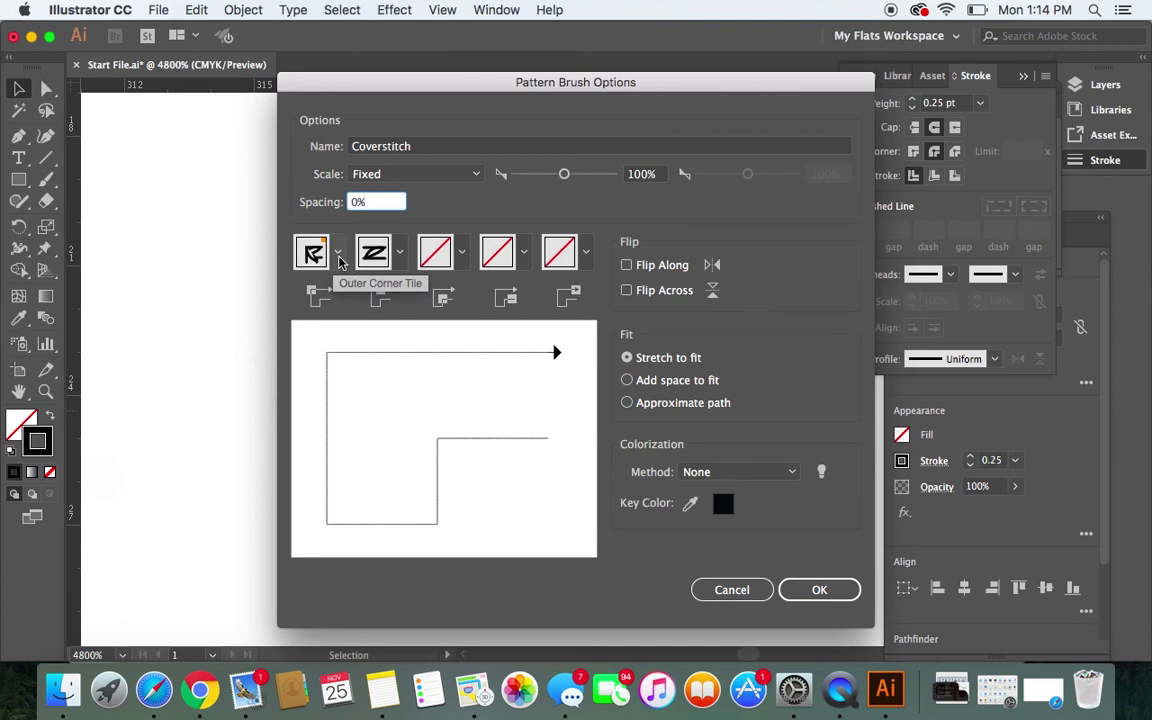
pyautogui.click(338, 253)
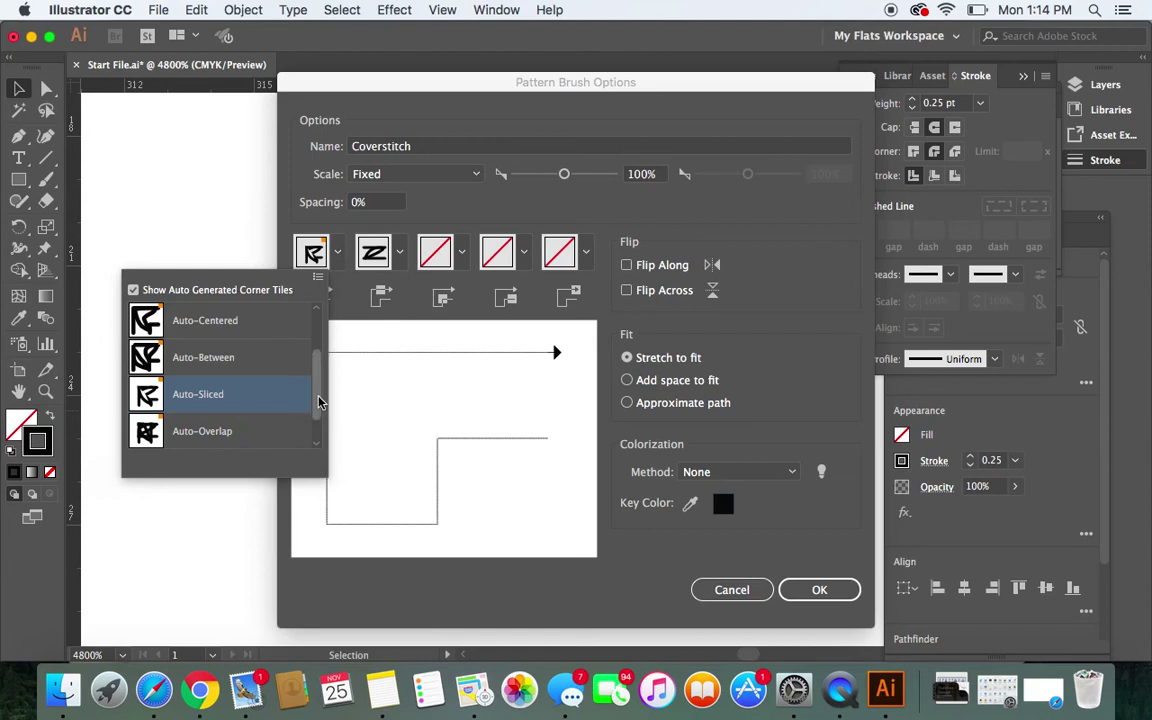
pyautogui.moveTo(316, 408); pyautogui.dragTo(317, 341)
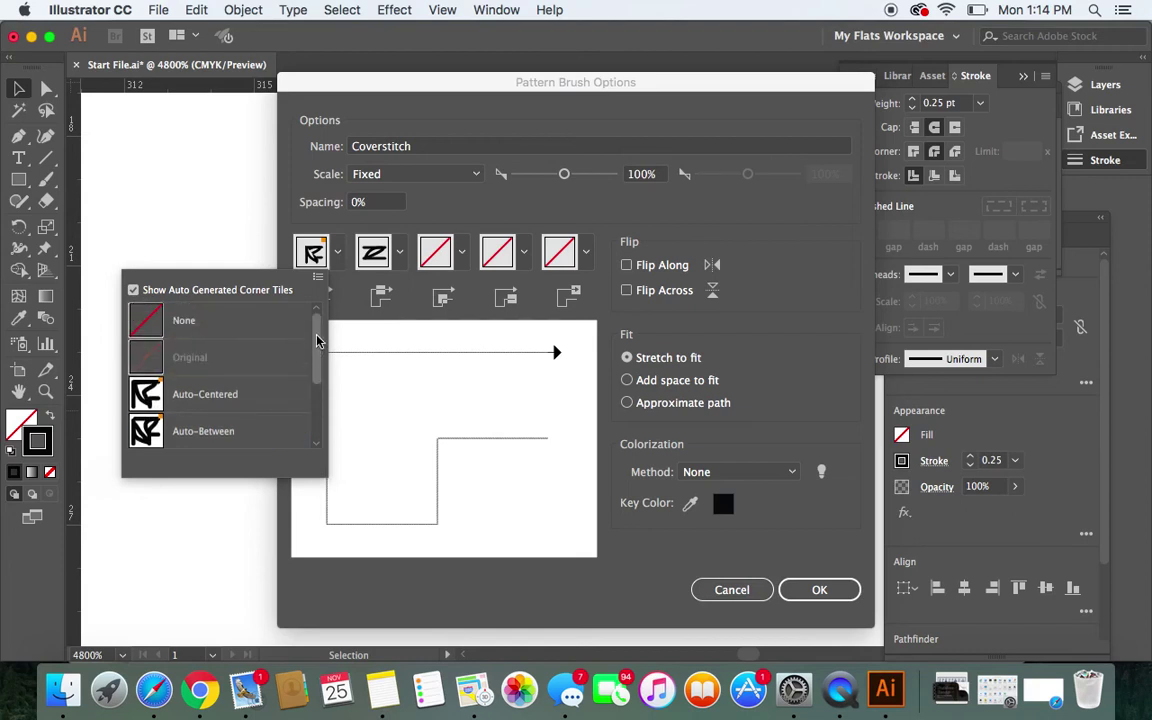
pyautogui.click(197, 321)
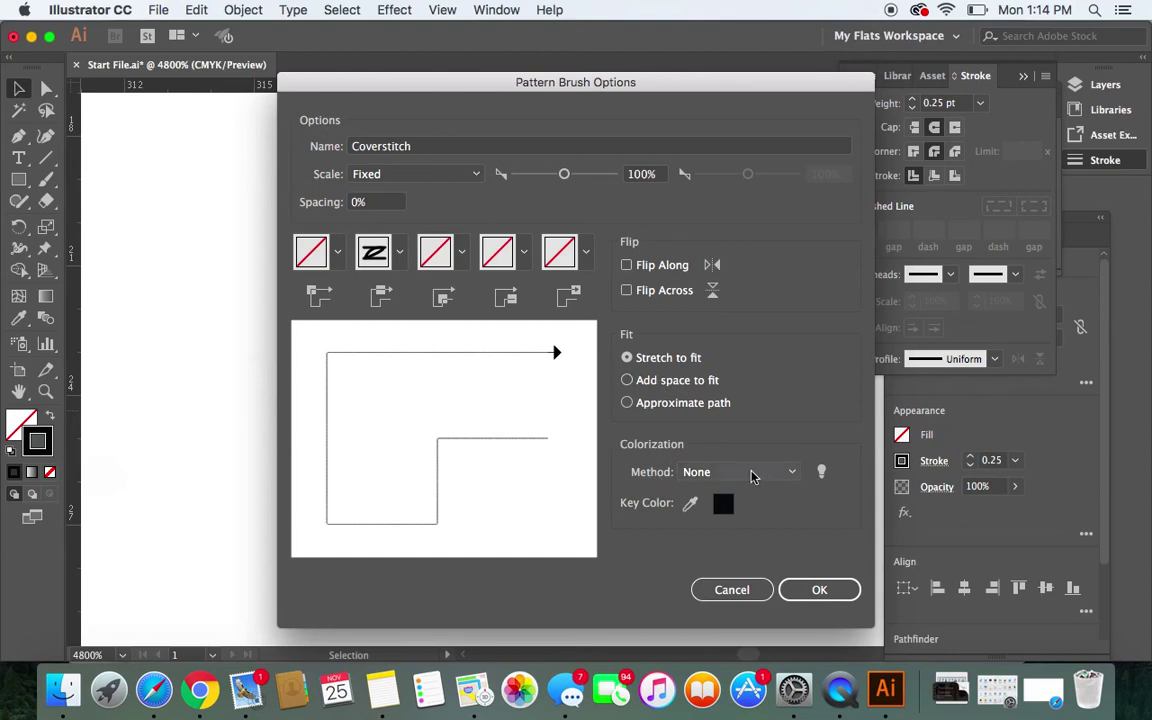
pyautogui.click(794, 478)
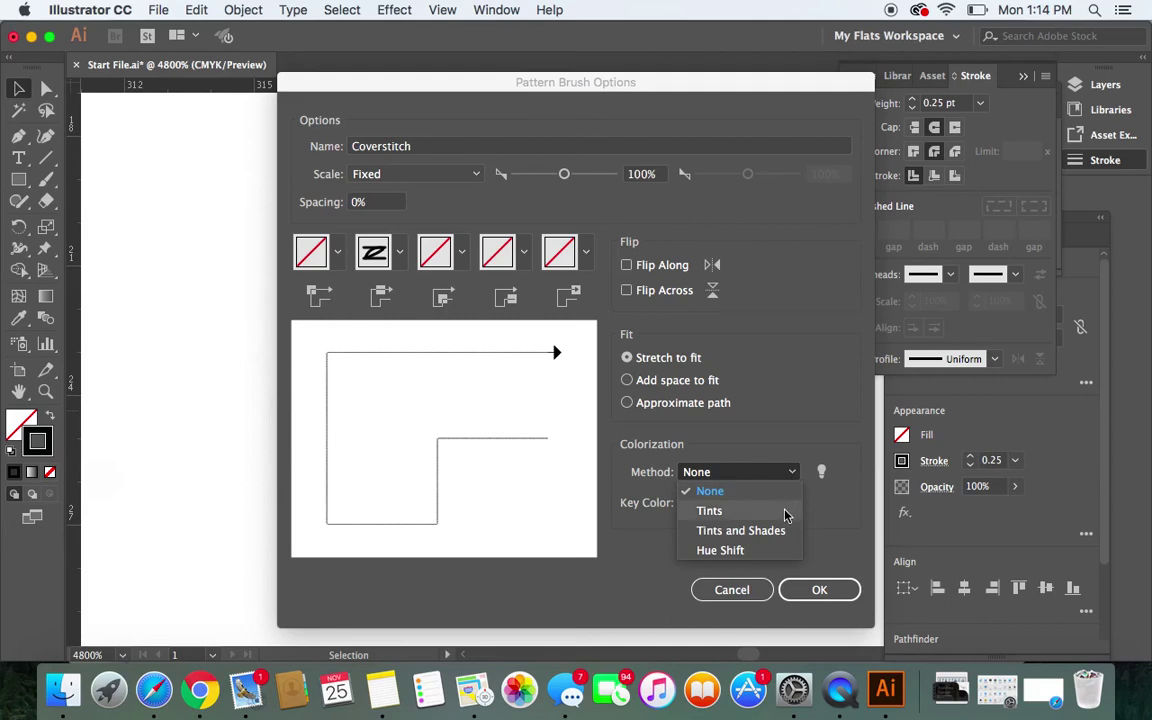
pyautogui.click(785, 515)
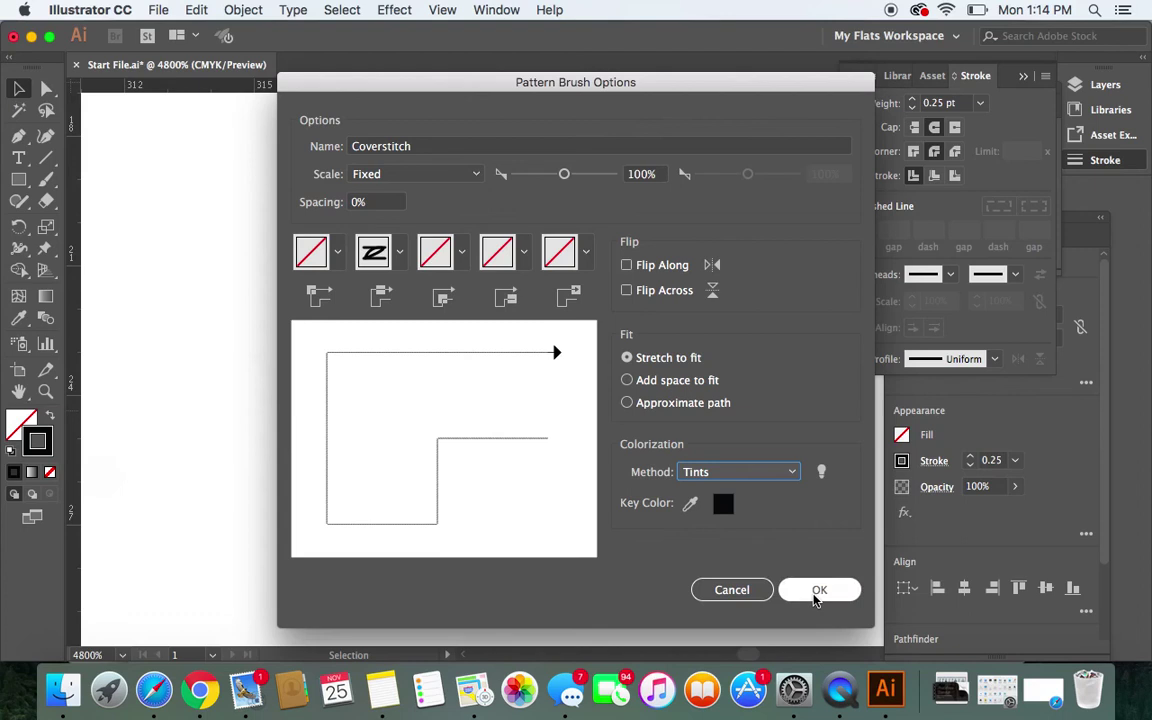
pyautogui.click(816, 596)
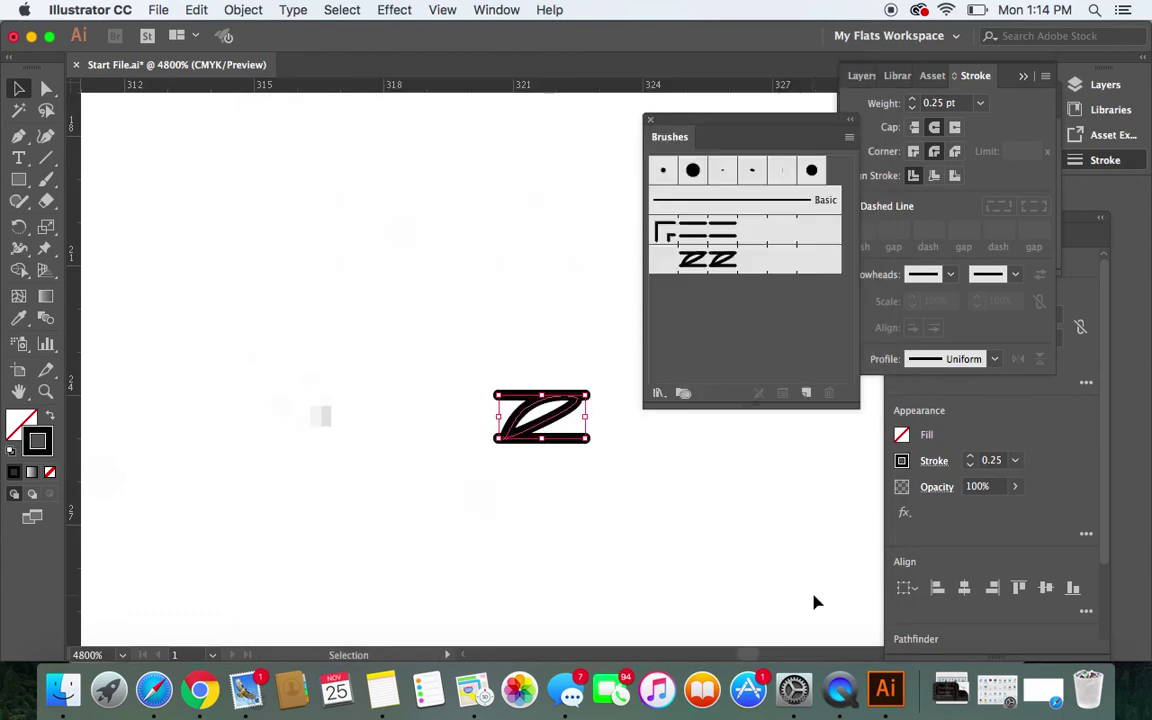
# Deselect the Z stitch by clicking empty canvas
pyautogui.click(252, 302)
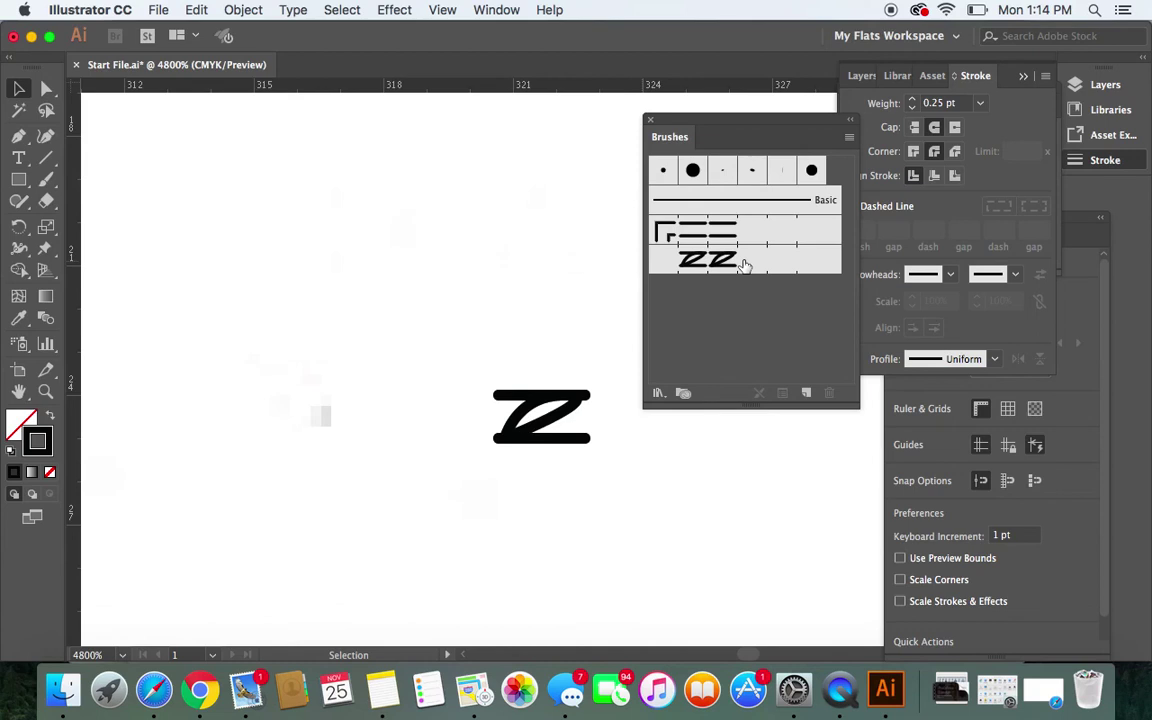
# Draw a 2 pt horizontal line at 0° near the top left, then stretch it rightward
pyautogui.click(45, 165)
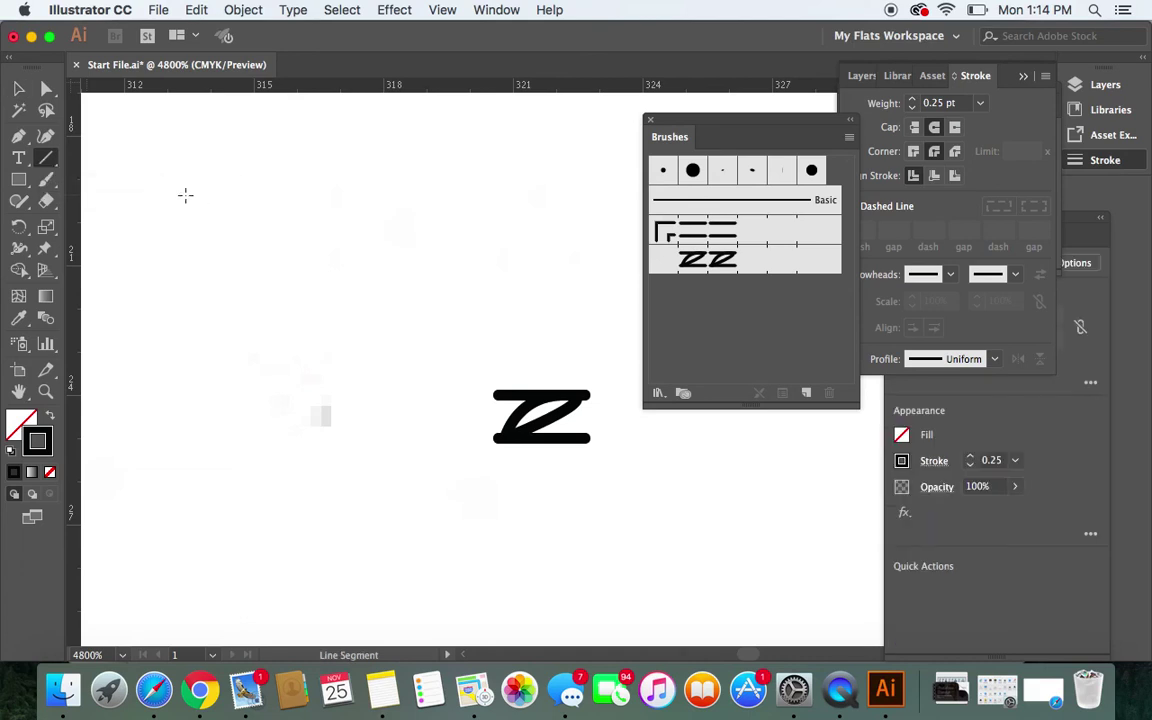
pyautogui.click(185, 195)
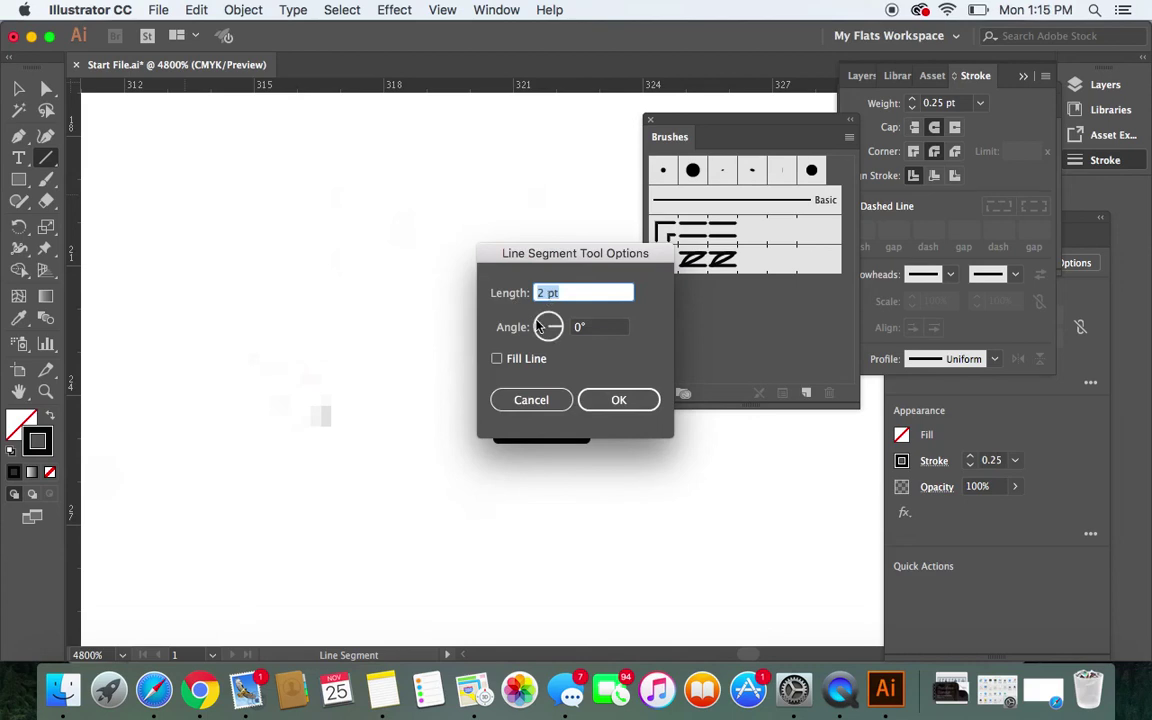
pyautogui.click(617, 402)
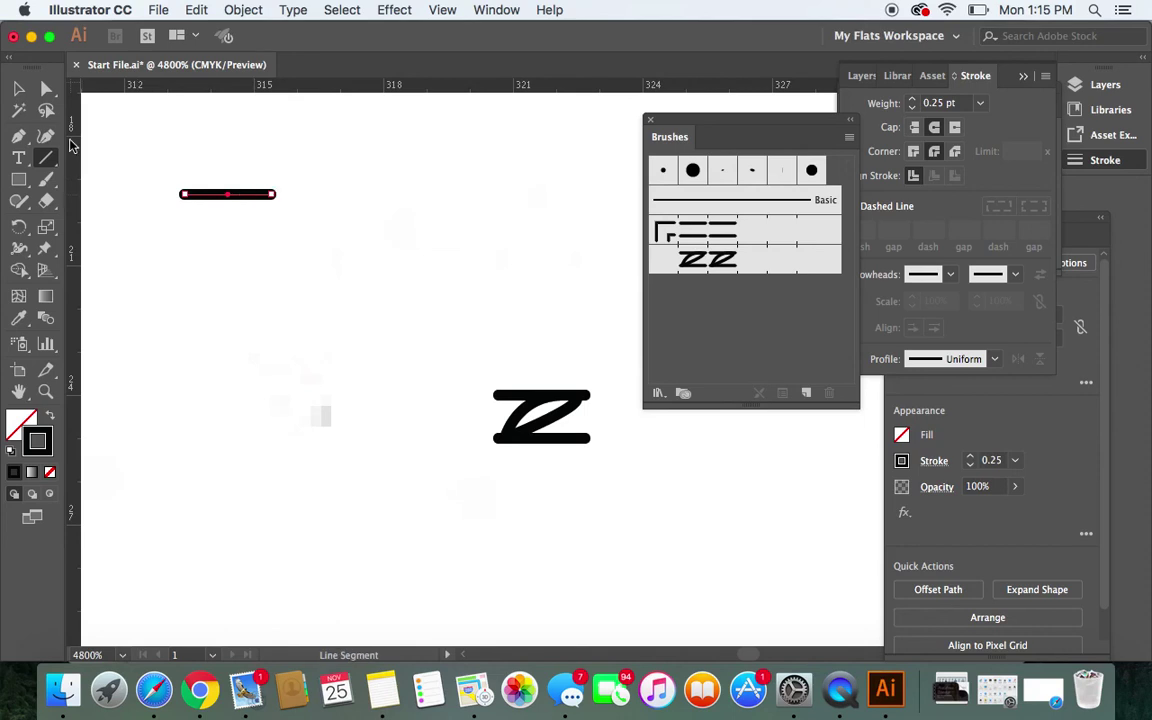
pyautogui.click(18, 88)
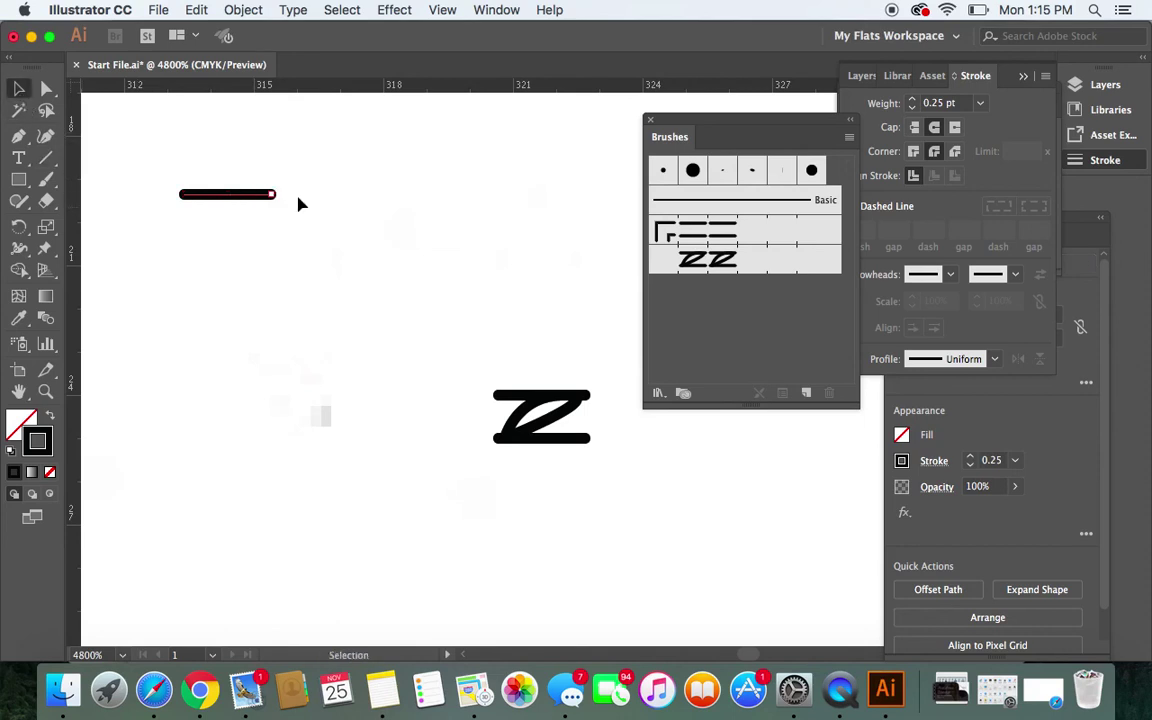
pyautogui.moveTo(275, 194); pyautogui.dragTo(477, 201)
# Replace the test lines with one new horizontal line near the artboard's top left
pyautogui.press('Delete')
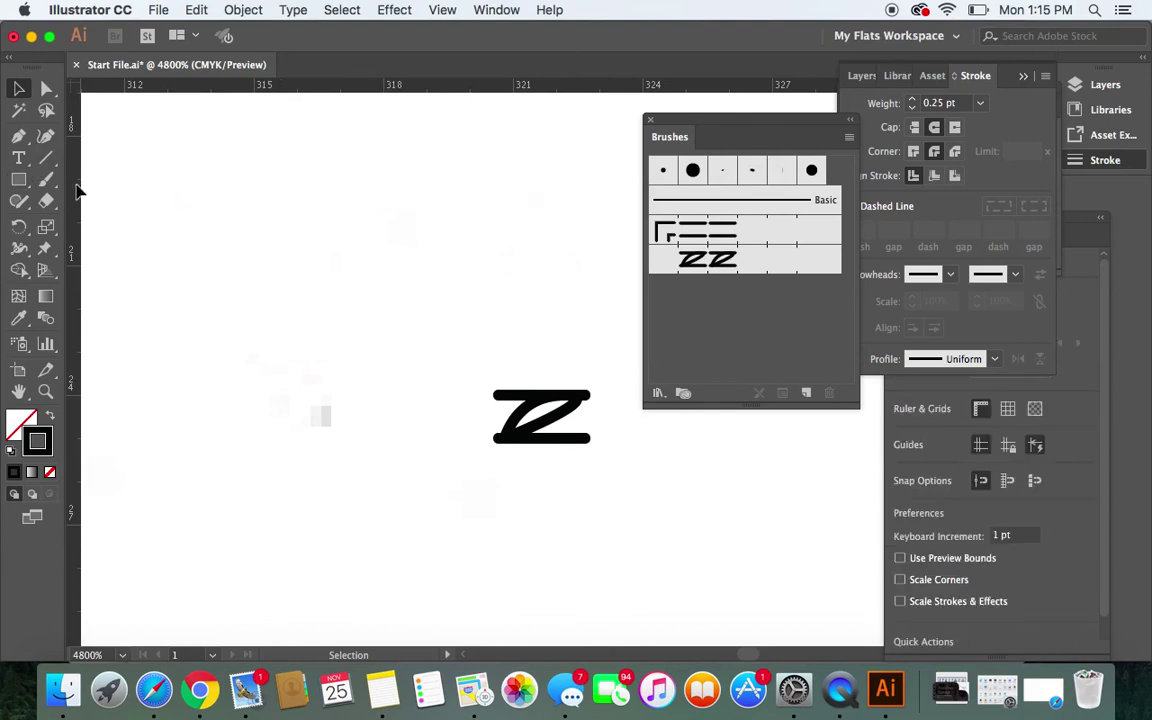
pyautogui.moveTo(46, 157); pyautogui.dragTo(129, 170)
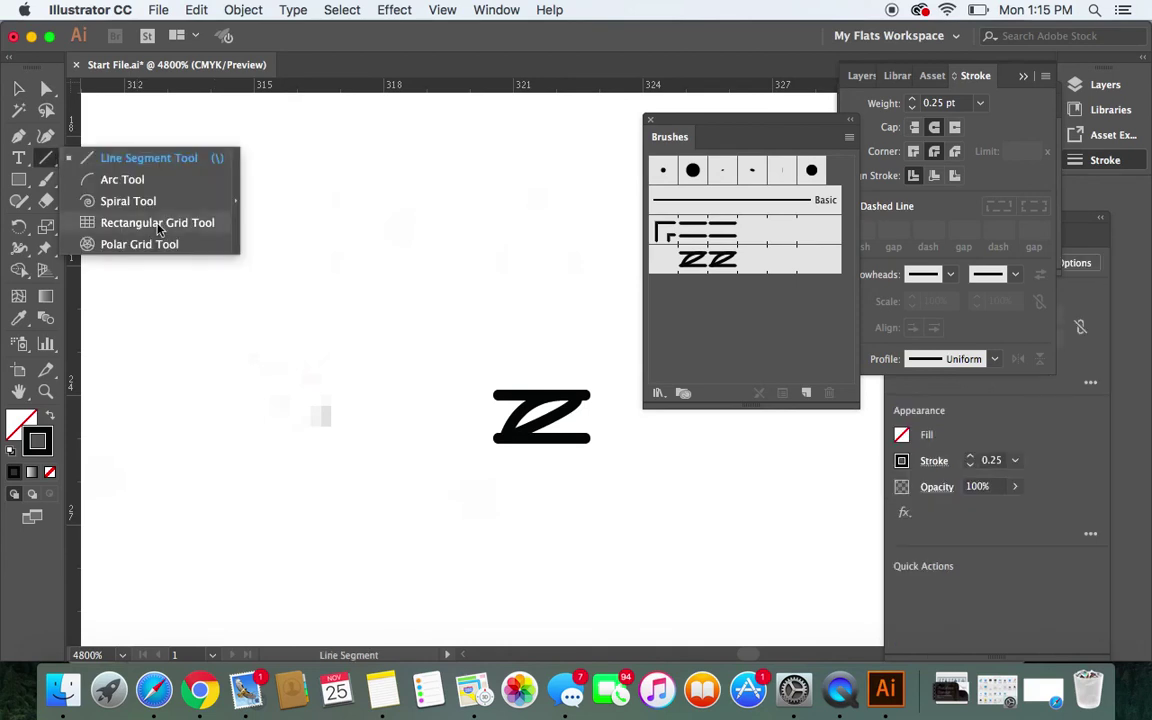
pyautogui.moveTo(136, 205); pyautogui.dragTo(459, 207)
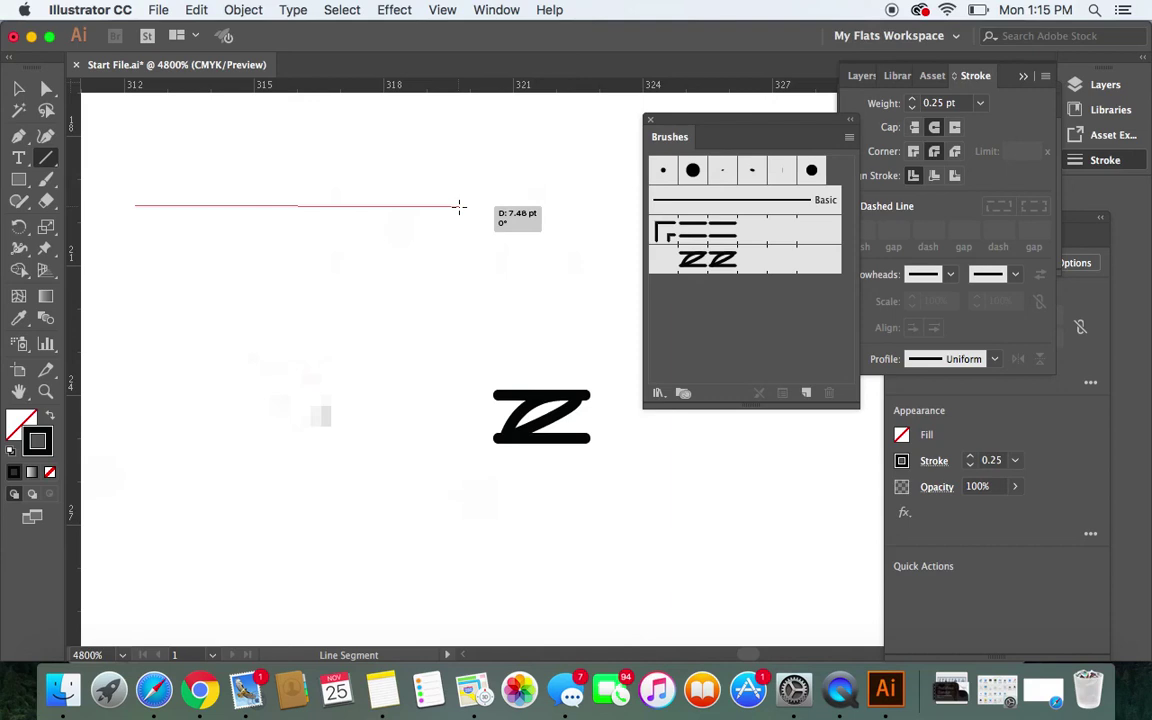
pyautogui.moveTo(459, 207); pyautogui.dragTo(459, 207)
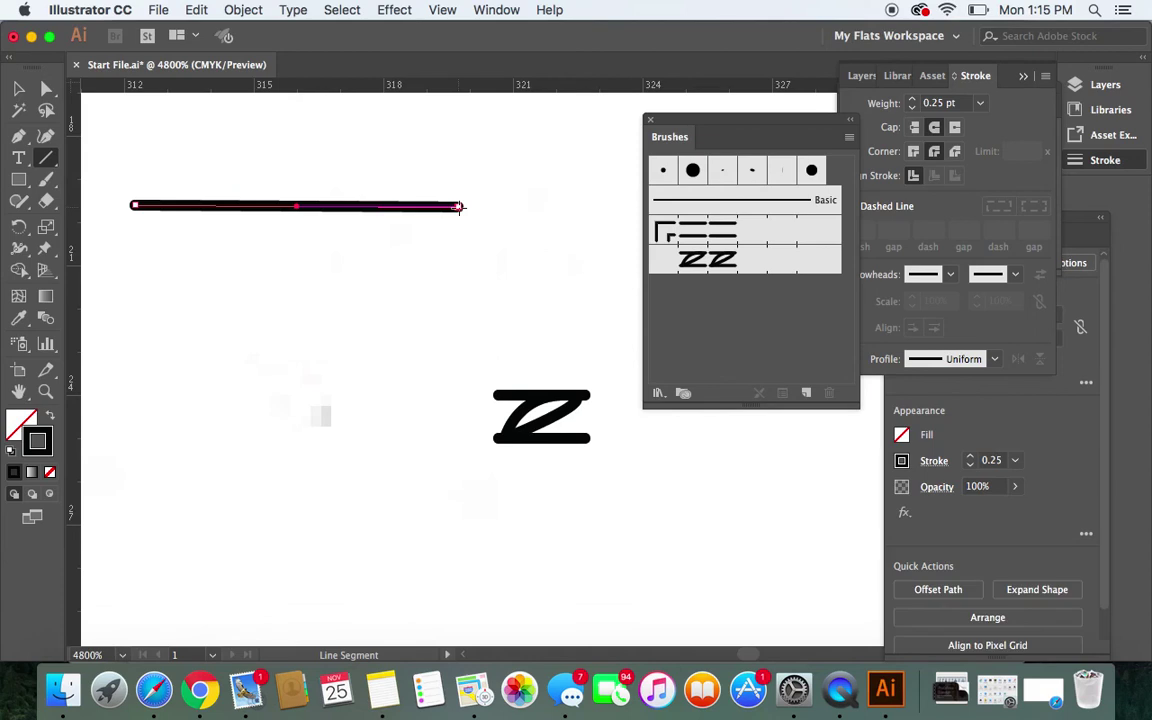
pyautogui.hotkey('ctrl', 'z')
pyautogui.hotkey('ctrl', 'z')
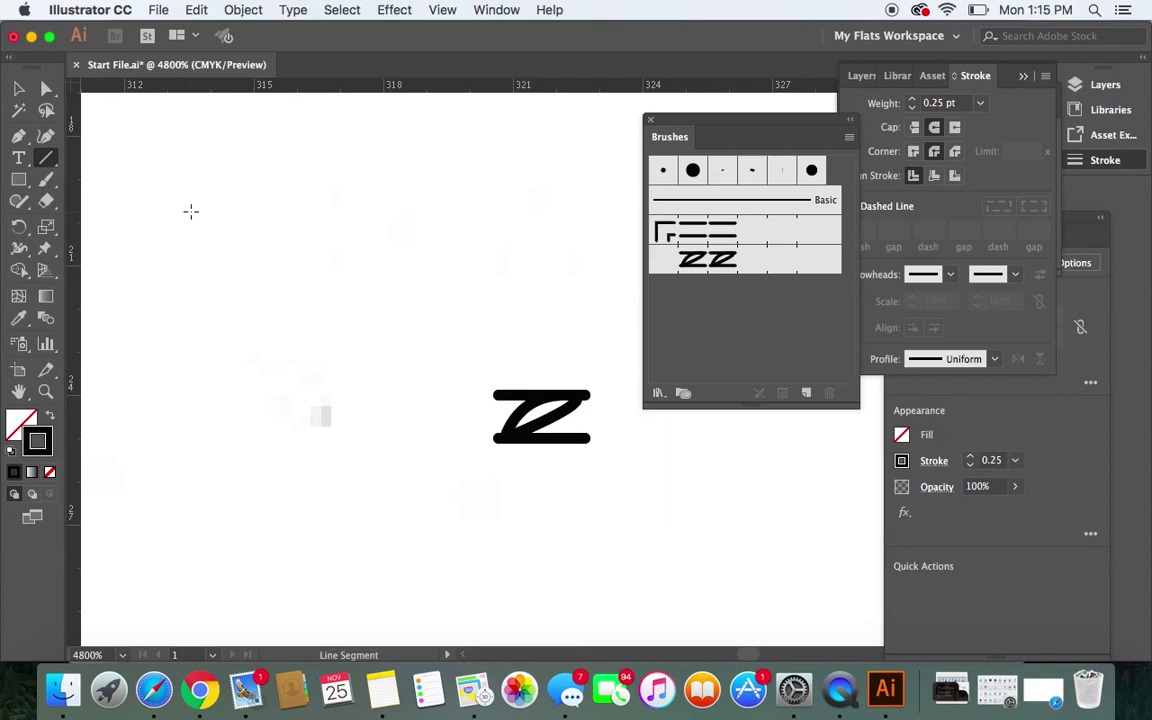
pyautogui.moveTo(191, 211); pyautogui.dragTo(443, 220)
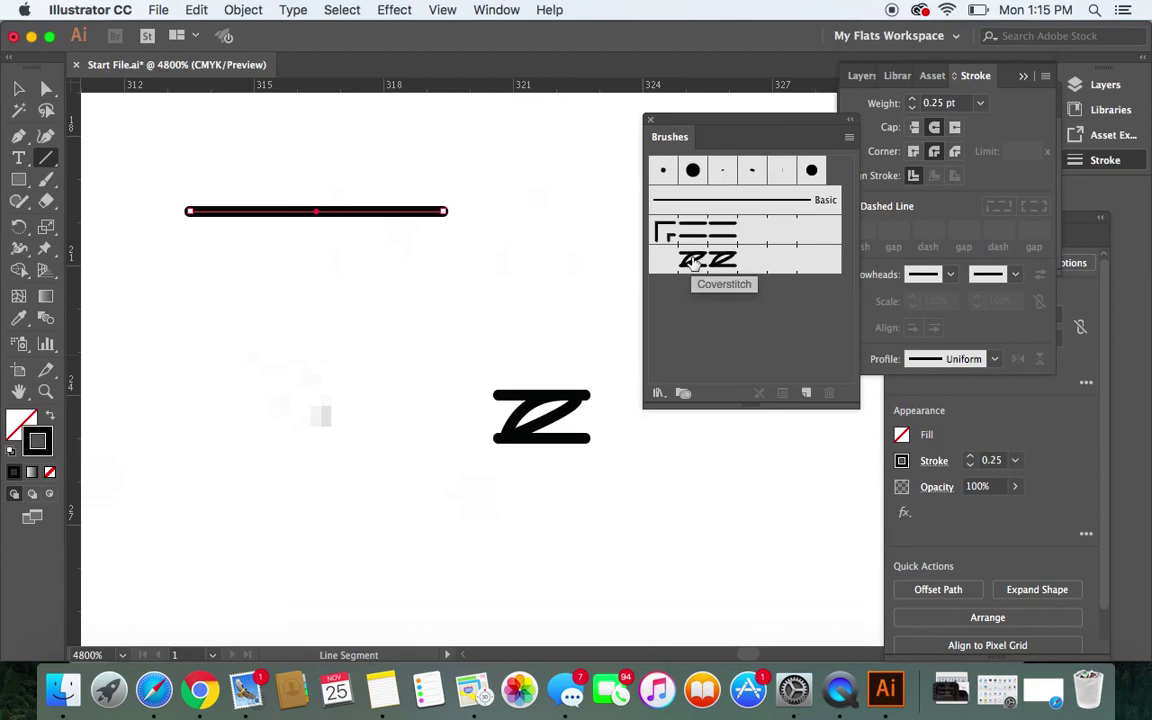
# Apply the Coverstitch brush to the line and dismiss the stray Line options dialog
pyautogui.click(692, 262)
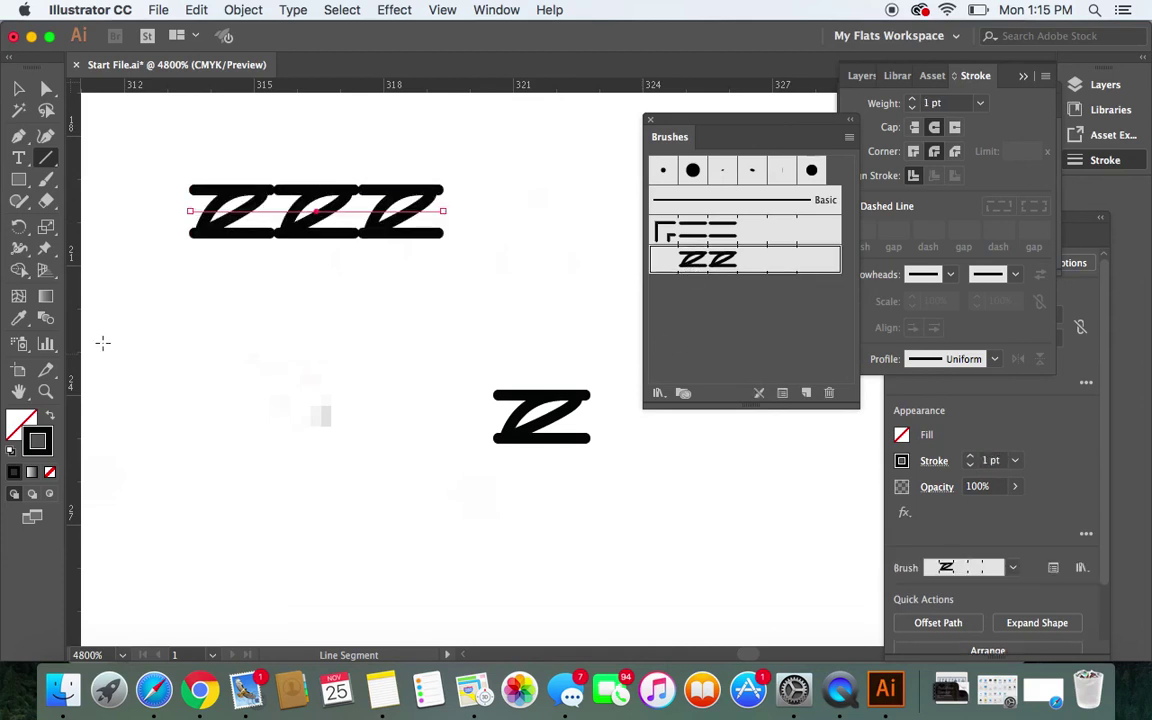
pyautogui.click(113, 179)
pyautogui.click(533, 400)
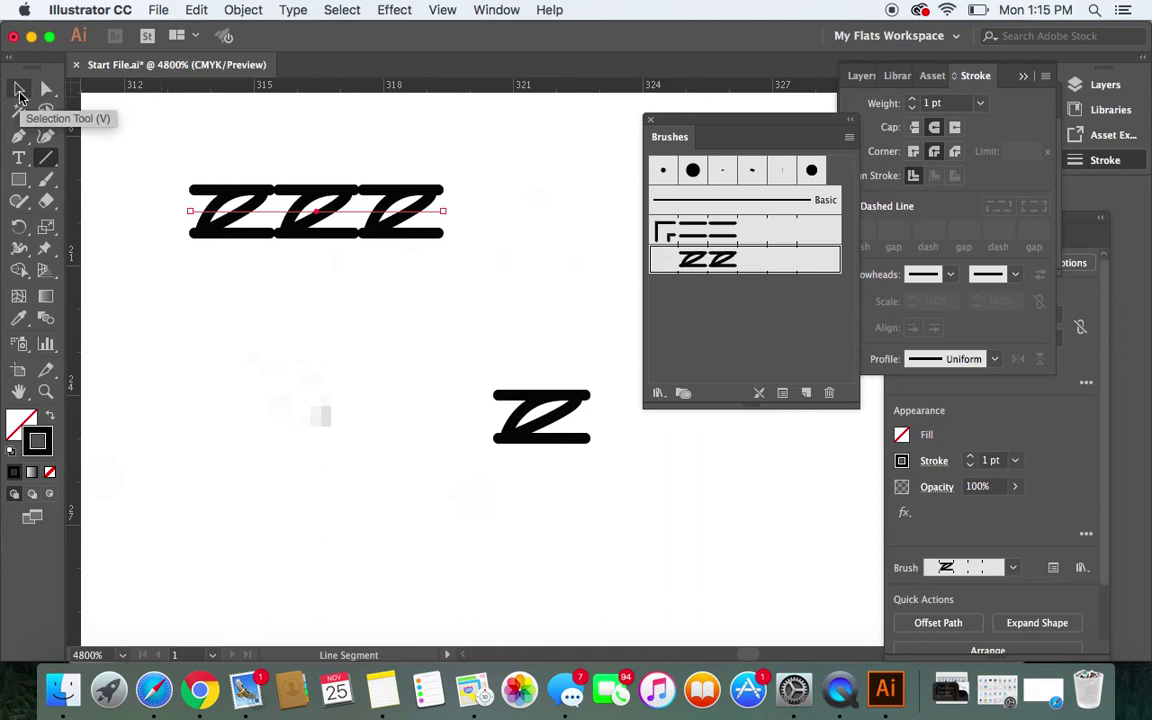
# Nudge the brushed line slightly lower and reselect it
pyautogui.click(20, 93)
pyautogui.click(165, 353)
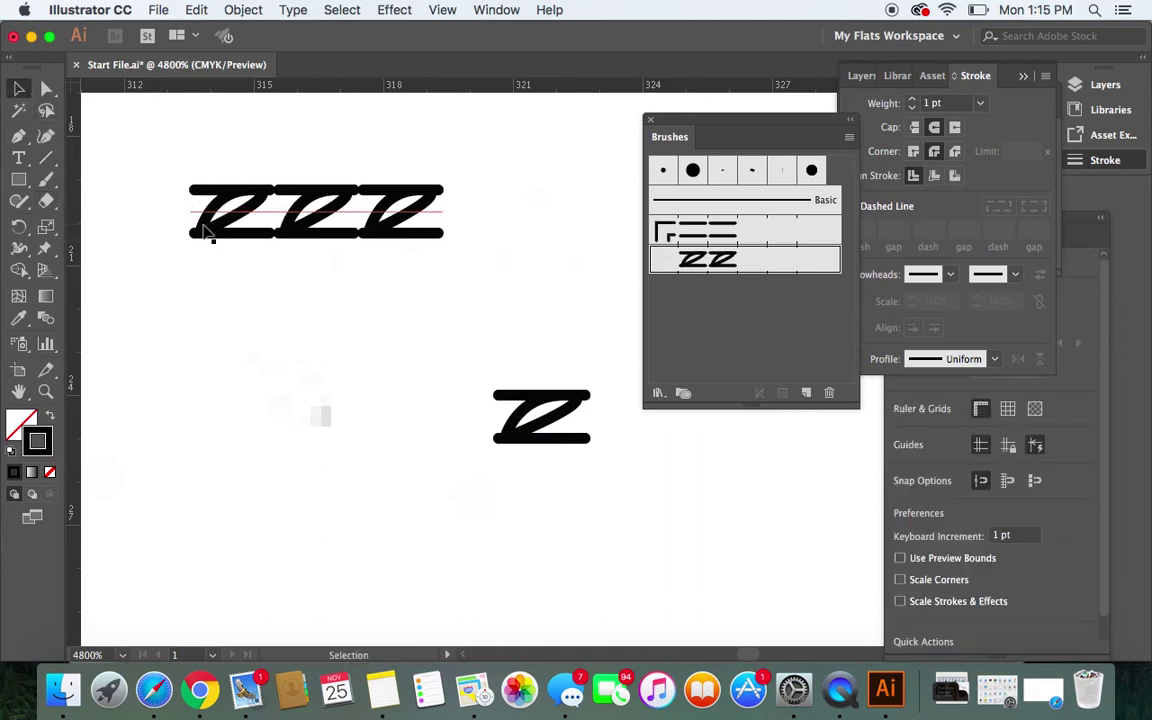
pyautogui.moveTo(203, 232)
pyautogui.mouseDown()
pyautogui.moveTo(220, 403)
pyautogui.moveTo(212, 265)
pyautogui.mouseUp()
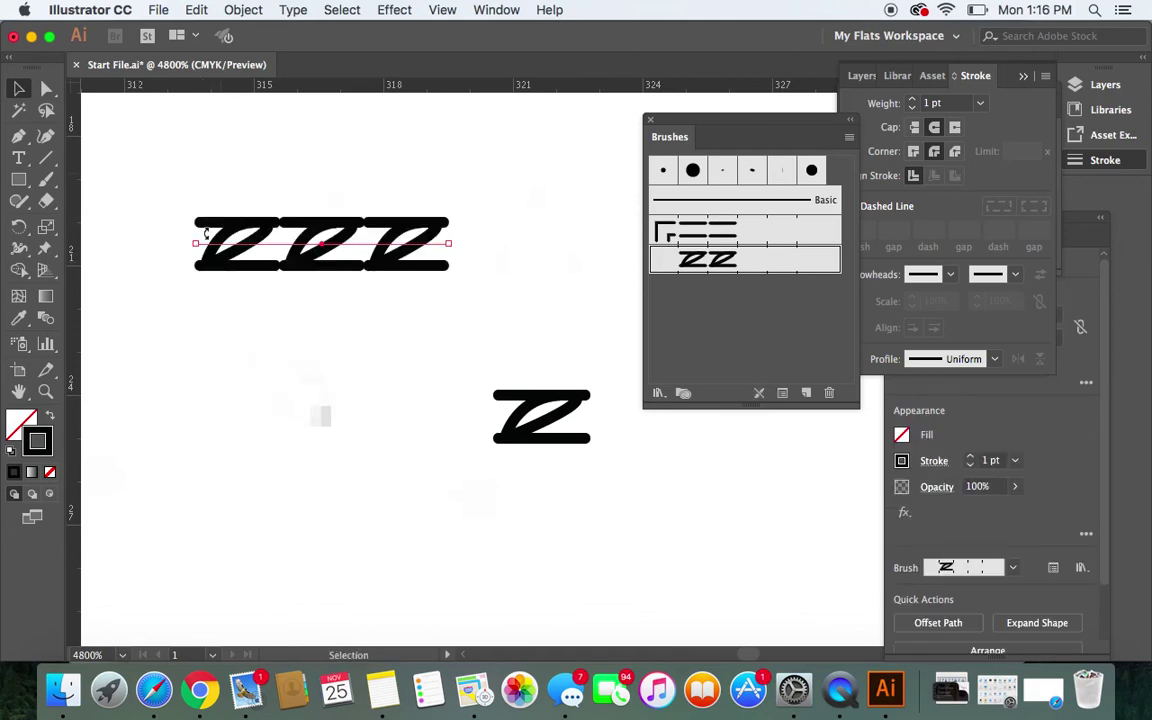
pyautogui.click(197, 208)
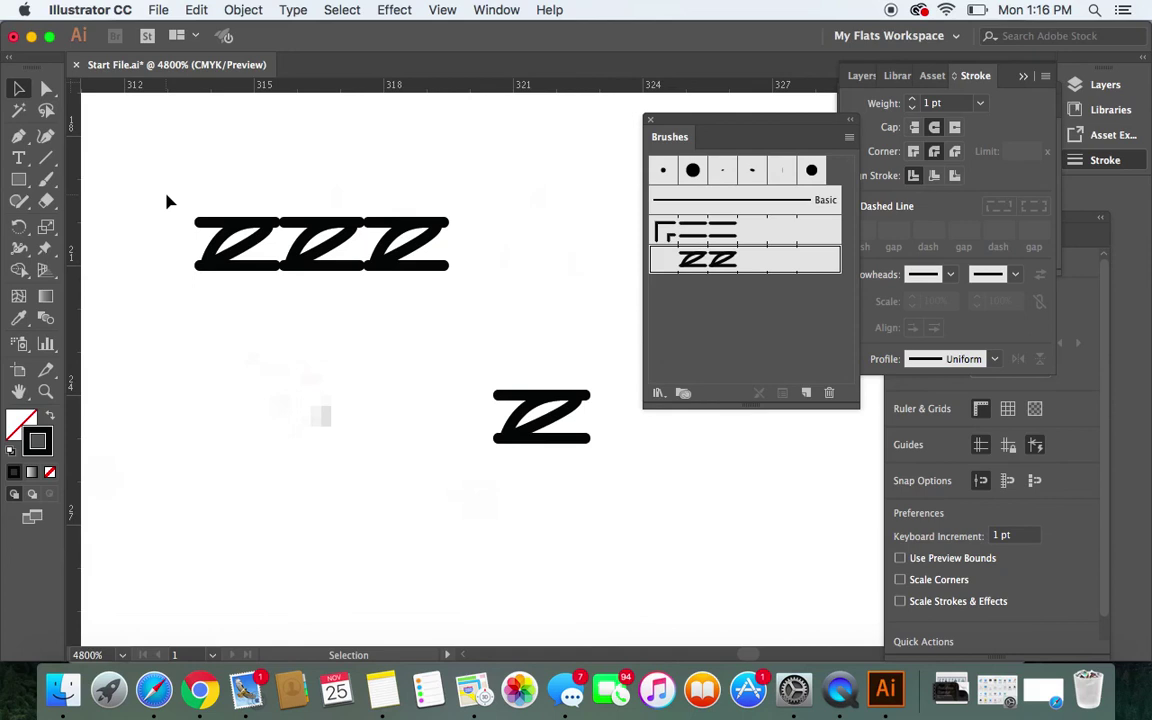
pyautogui.moveTo(150, 183); pyautogui.dragTo(489, 337)
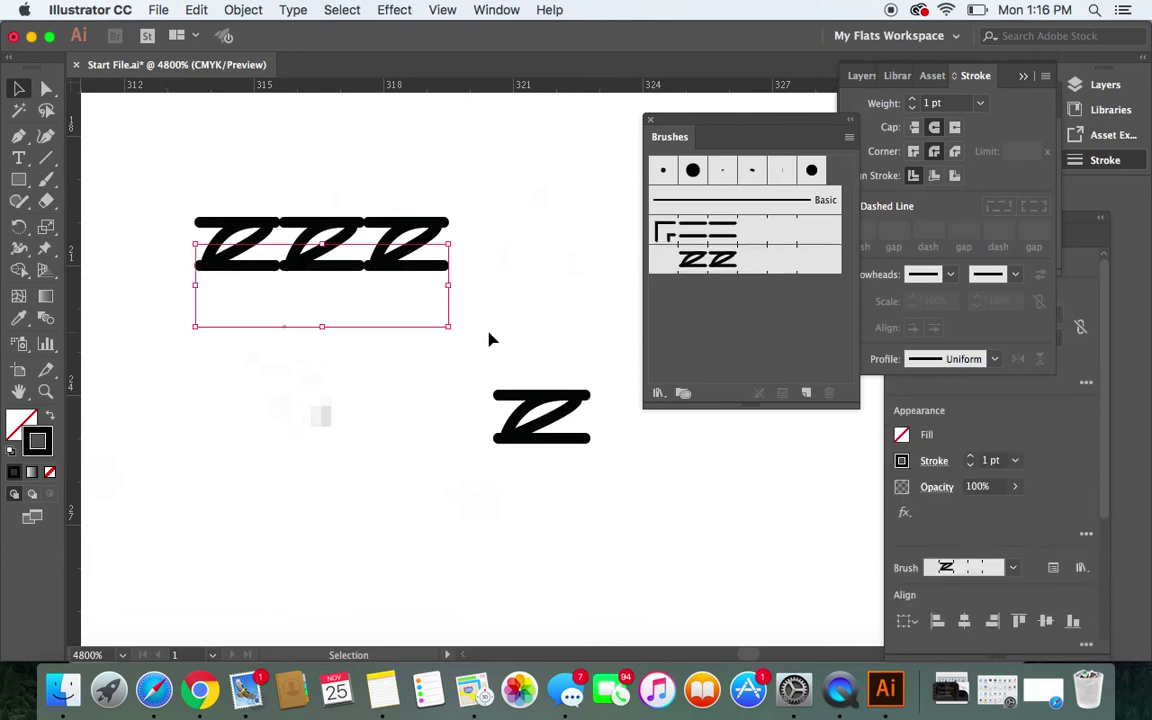
# Delete the Coverstitch-brushed line and draw a new plain horizontal line near the top left
pyautogui.press('Delete')
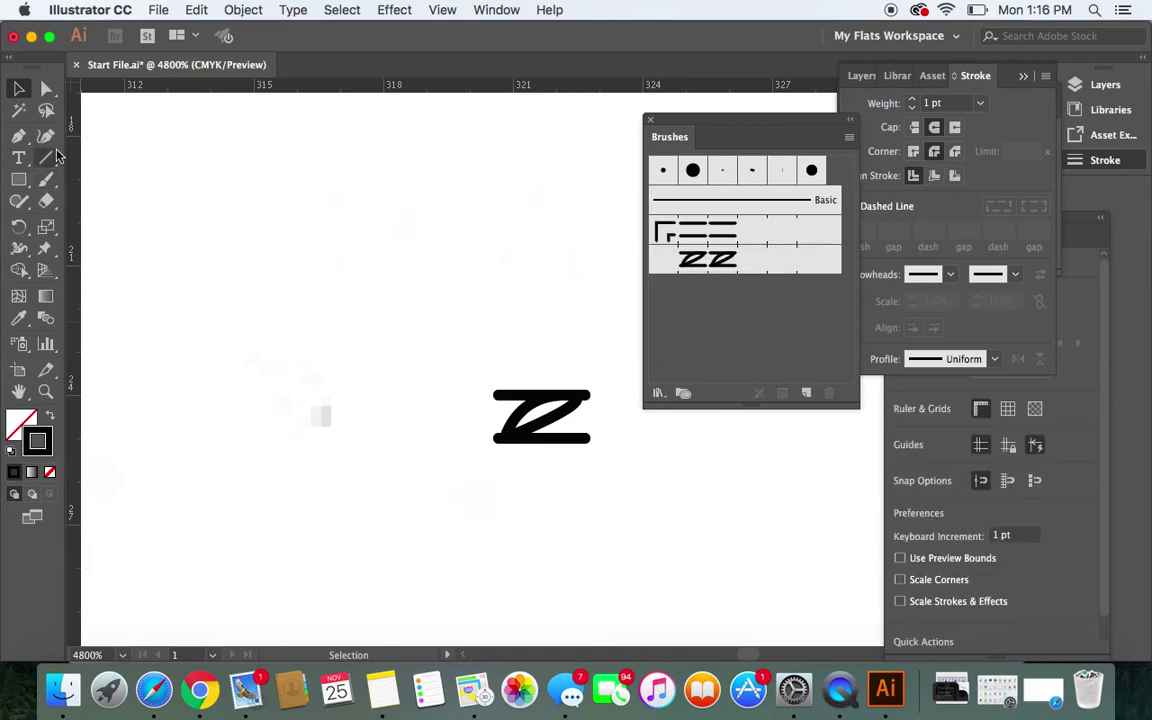
pyautogui.click(44, 161)
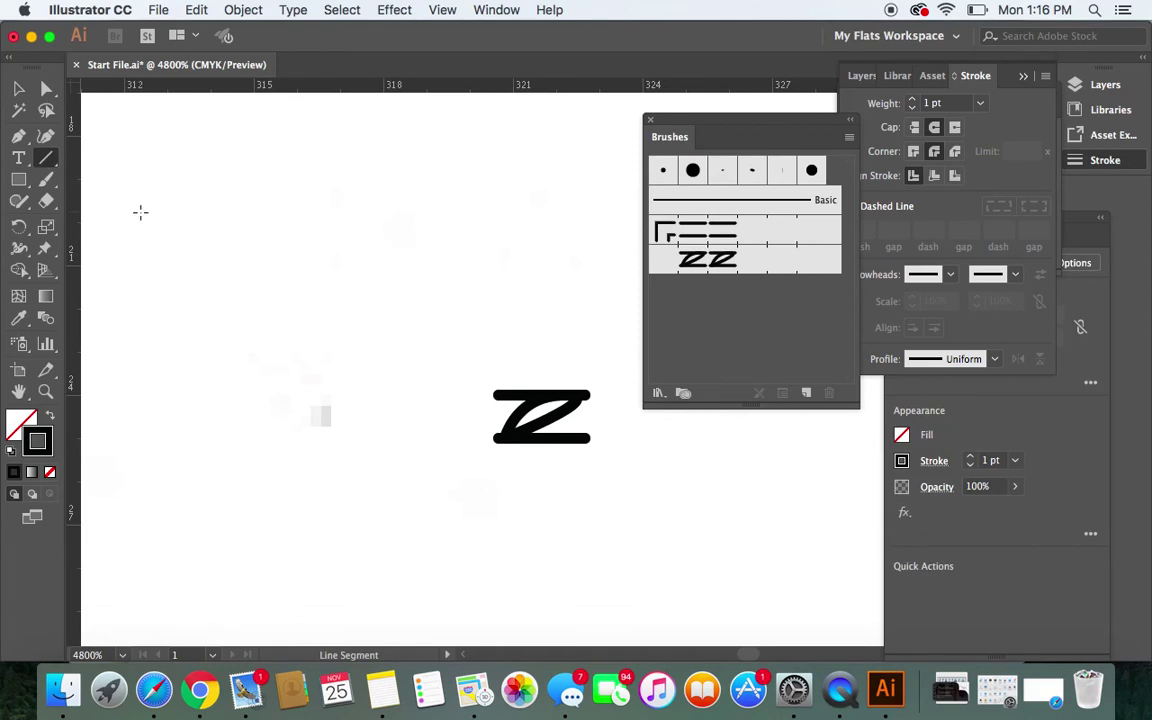
pyautogui.moveTo(140, 211); pyautogui.dragTo(449, 211)
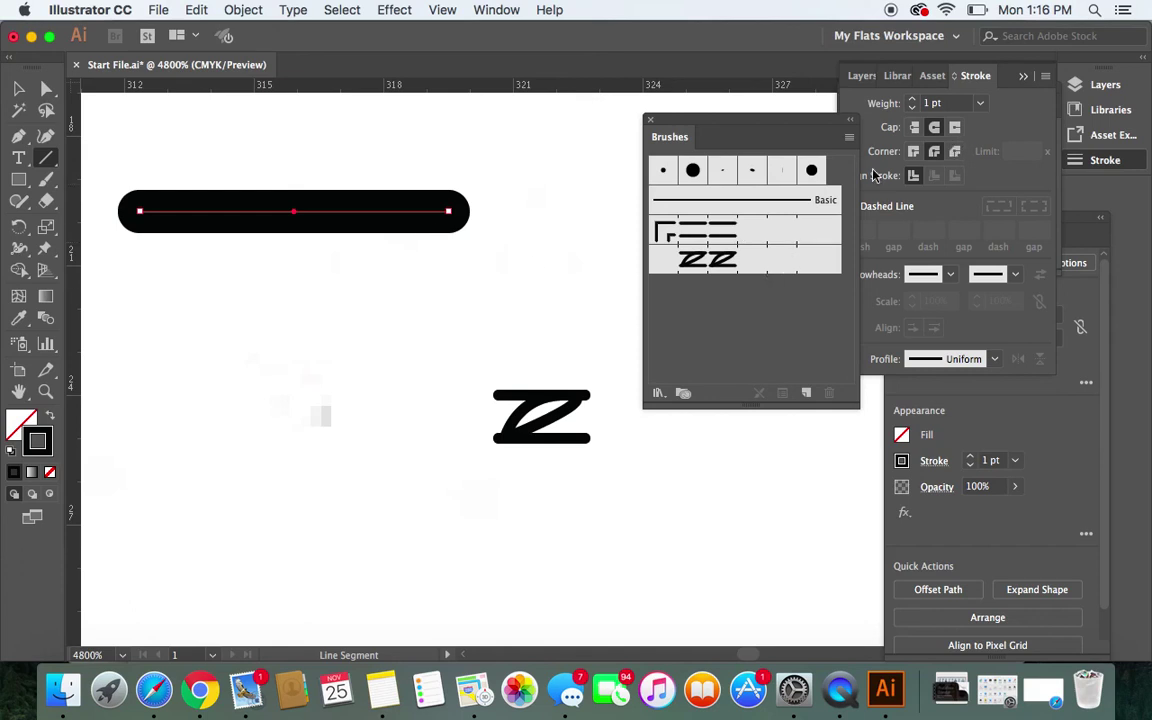
# Thin the new line's stroke to 0.25 pt and apply the Coverstitch brush to it
pyautogui.click(980, 106)
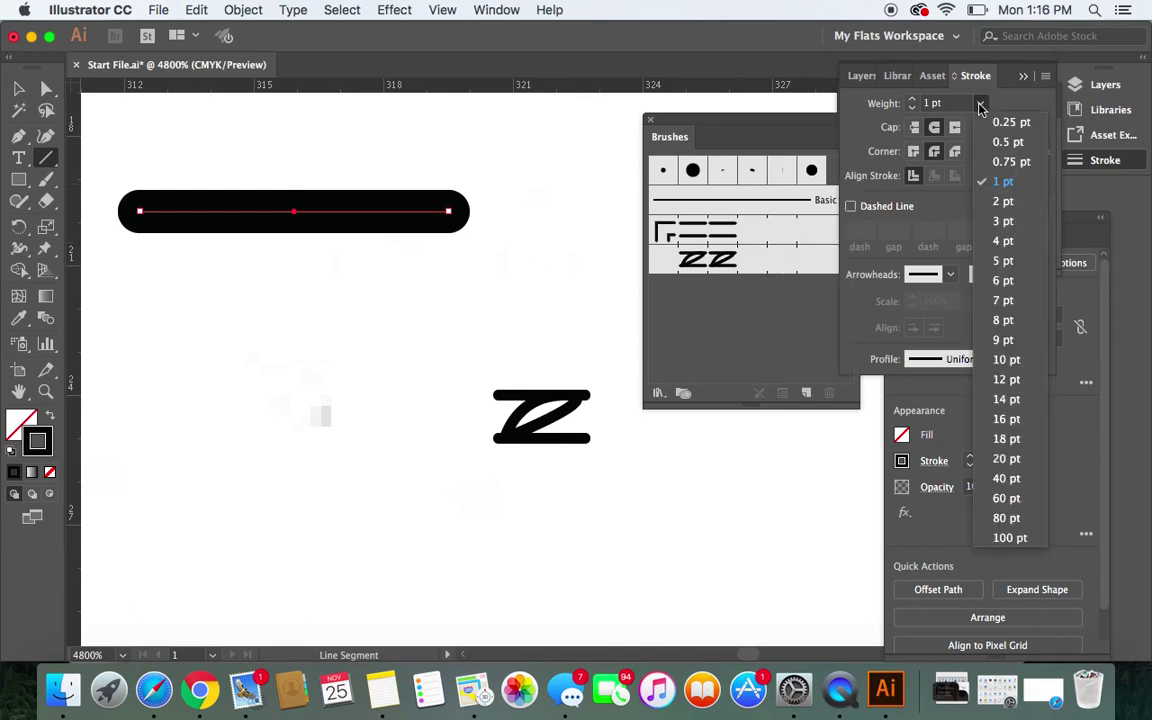
pyautogui.click(985, 122)
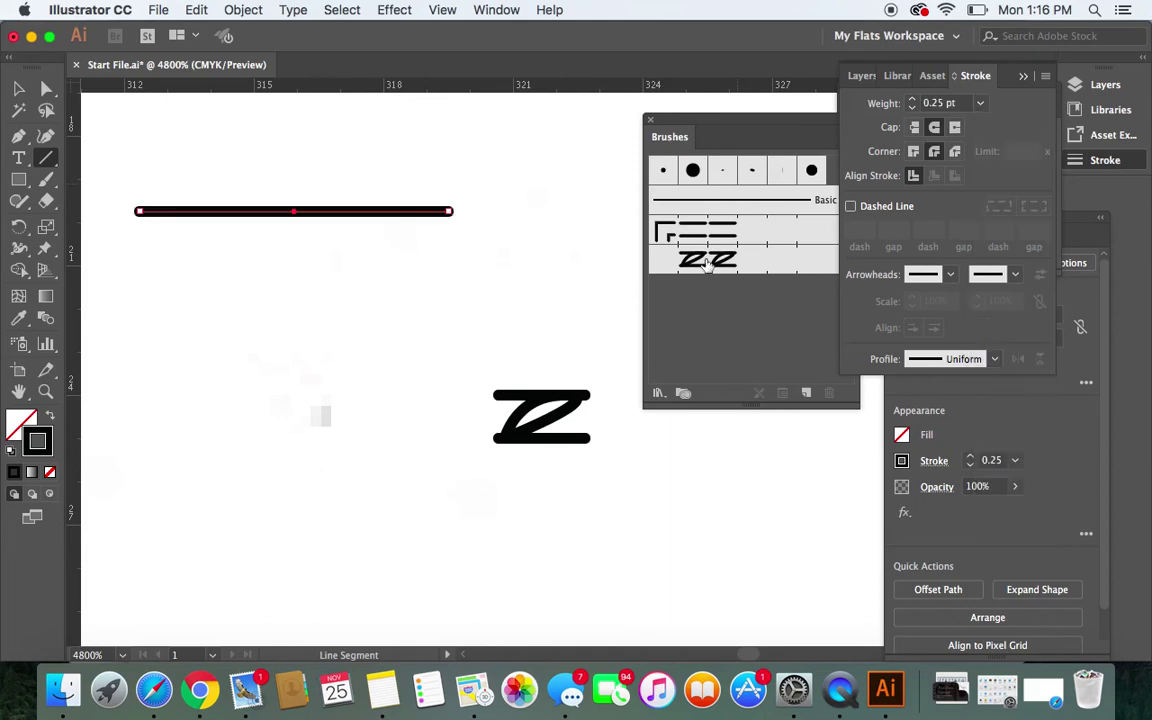
pyautogui.click(706, 262)
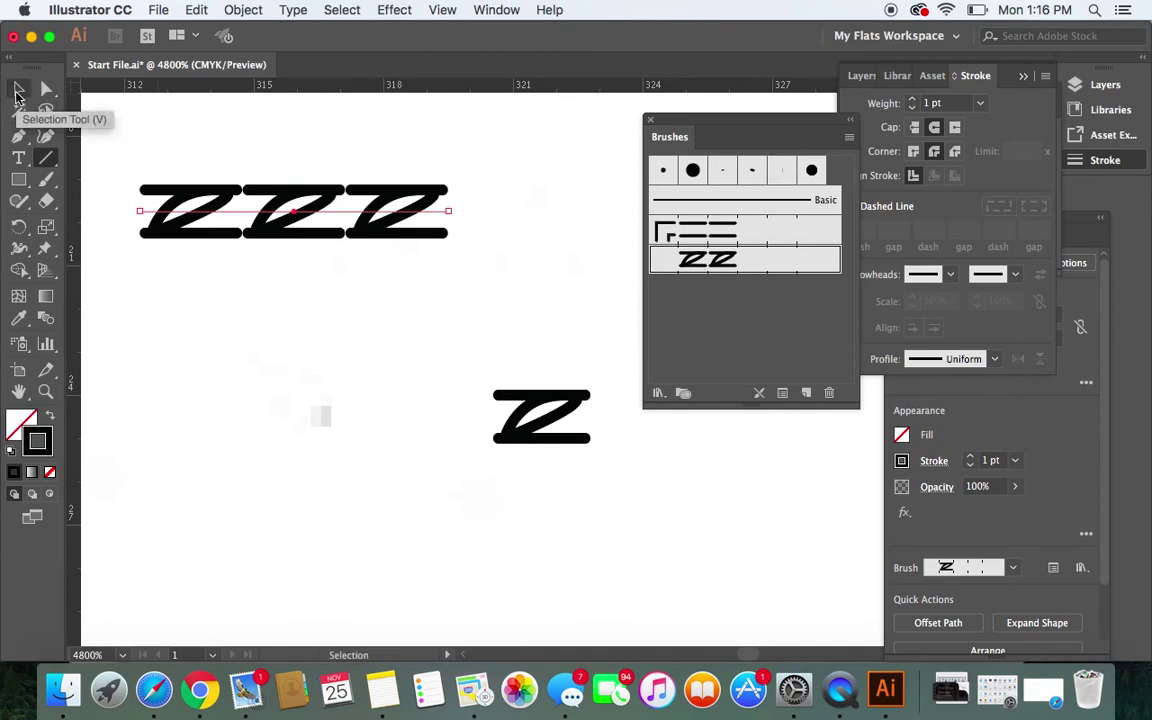
# Deselect the line and zoom out to view the three repeated Z stitches
pyautogui.click(17, 94)
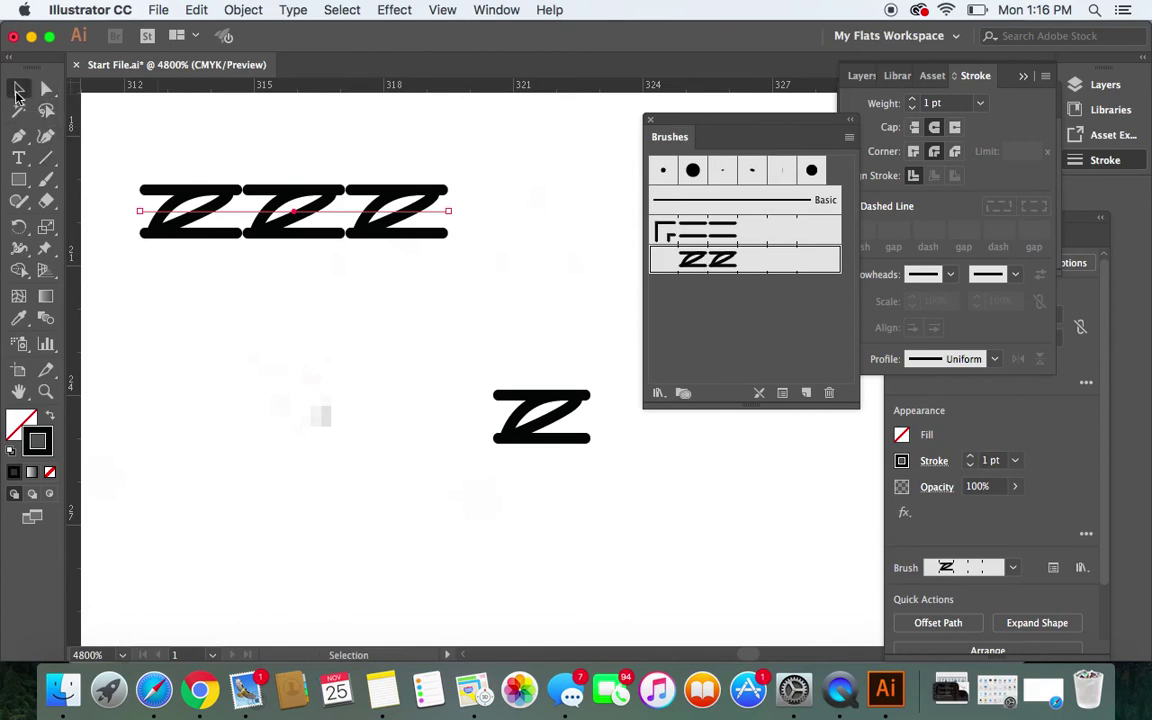
pyautogui.click(555, 152)
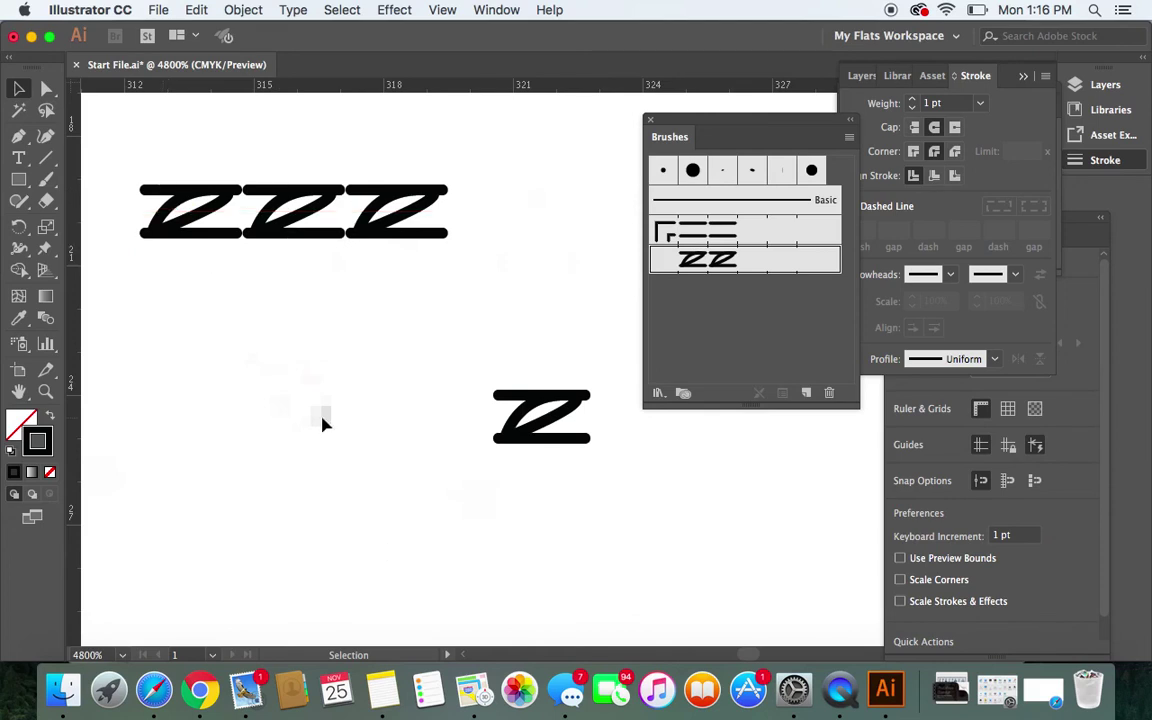
pyautogui.press('a')
pyautogui.press('super+minus')
pyautogui.press('super+minus')
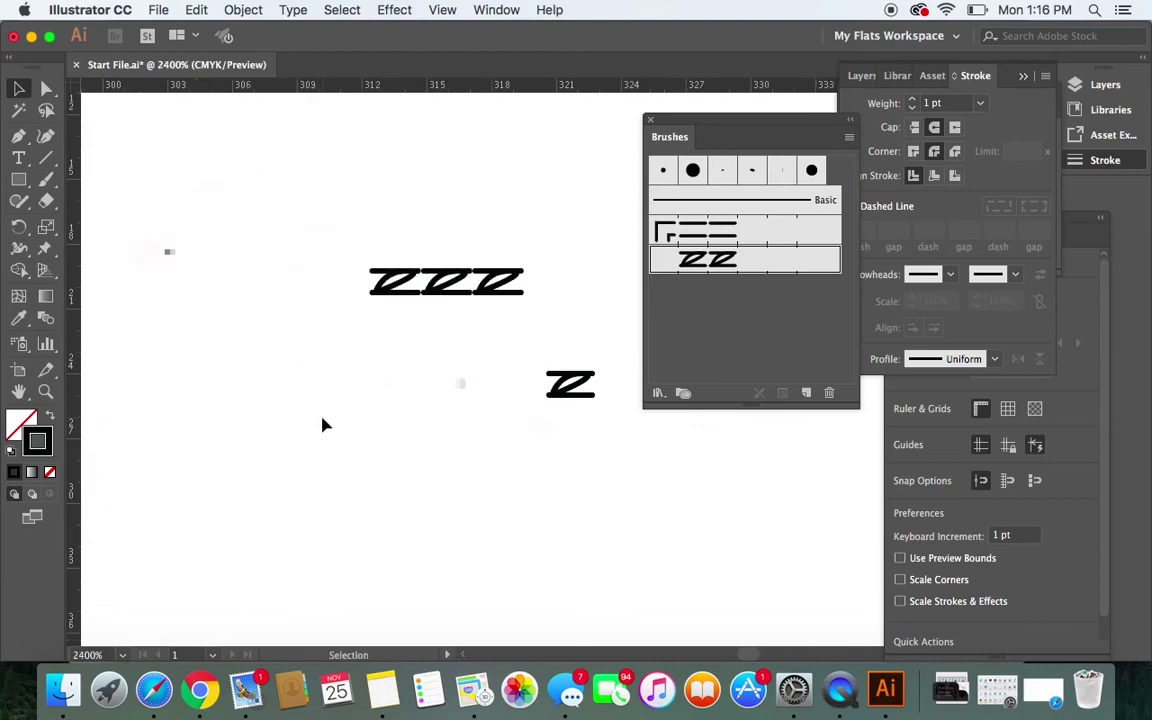